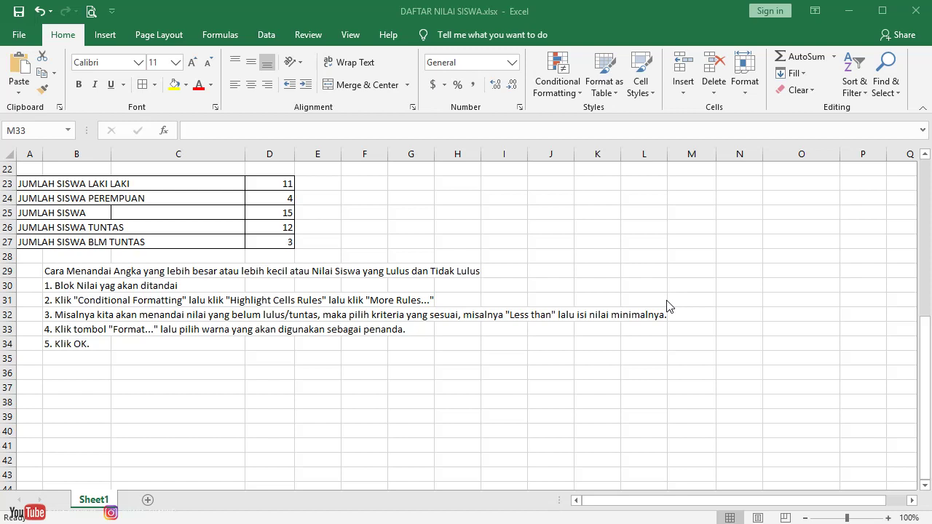
- Switch to the browser and look through the channel's Excel and Word playlists, picture styles video and Facebook video page
click(77, 300)
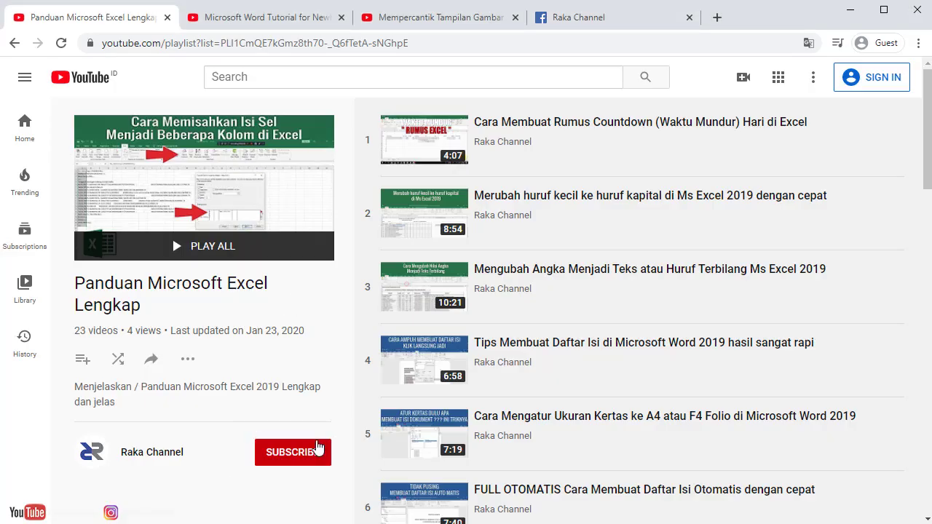
click(394, 18)
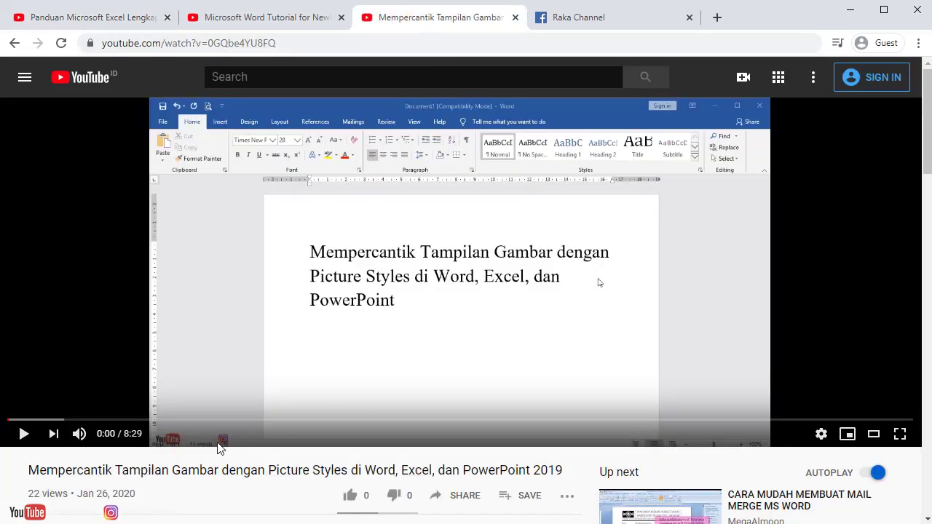
scroll(219, 448, down, 2)
scroll(506, 512, up, 2)
scroll(518, 496, down, 1)
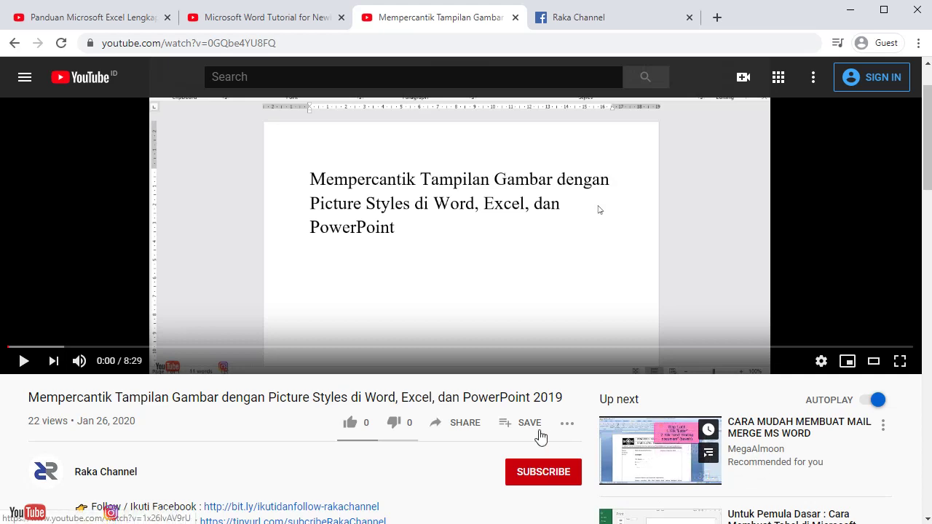
scroll(474, 434, up, 1)
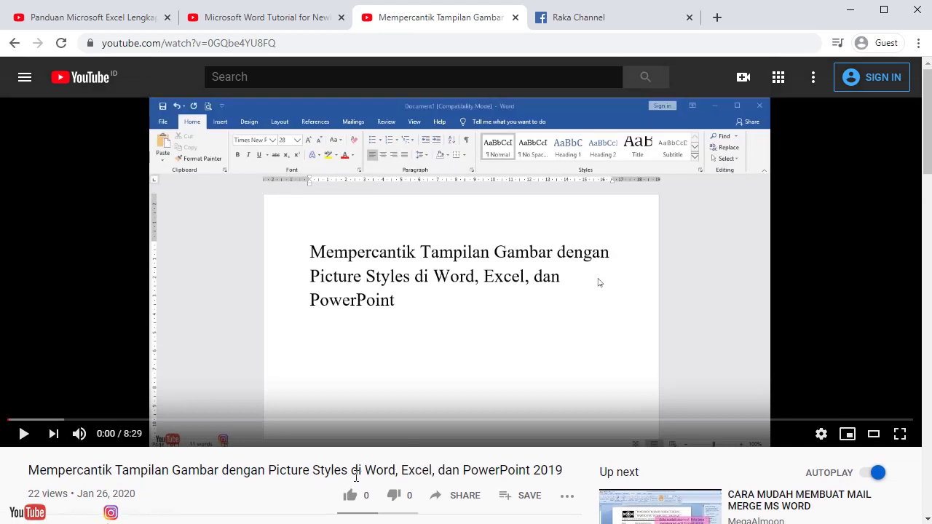
click(599, 22)
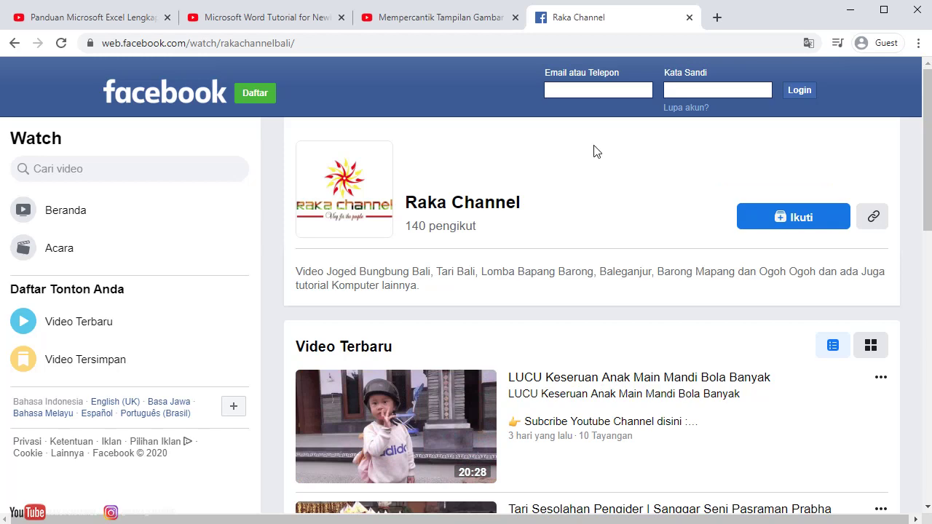
click(270, 20)
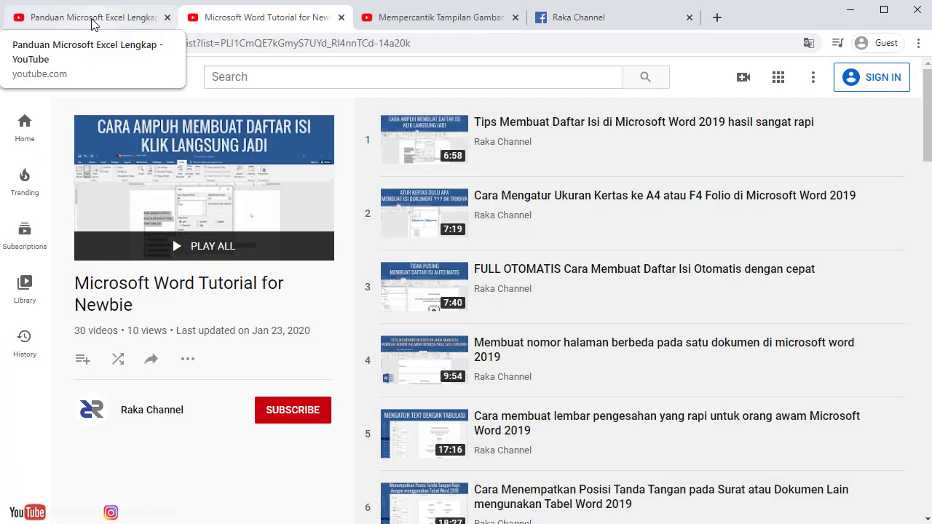
click(99, 21)
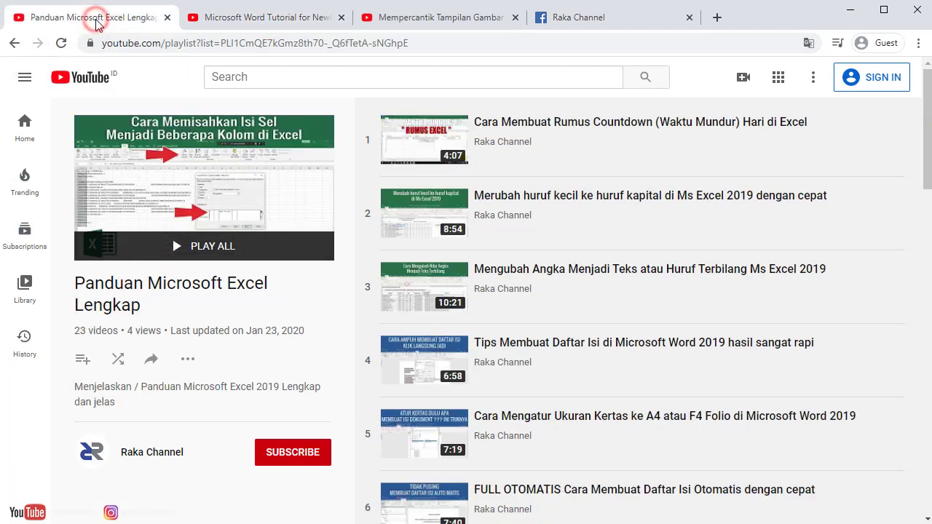
click(239, 22)
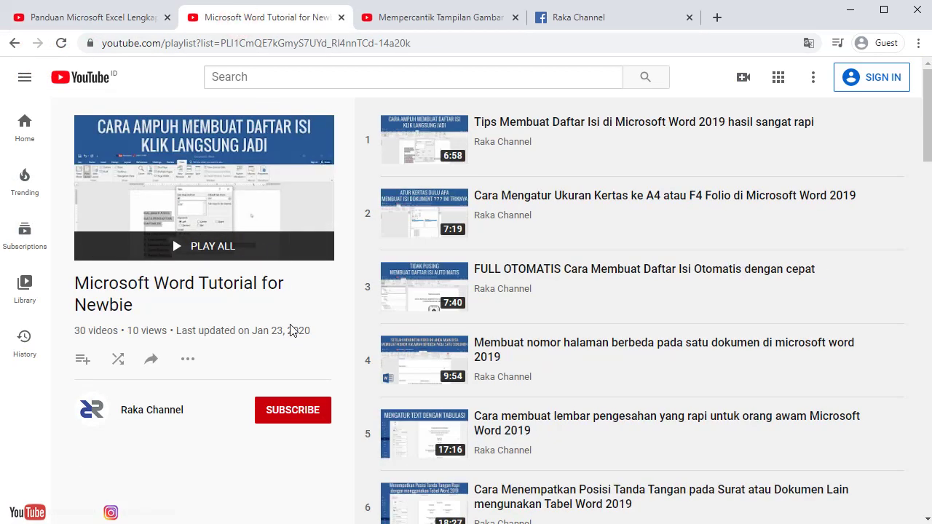
click(418, 22)
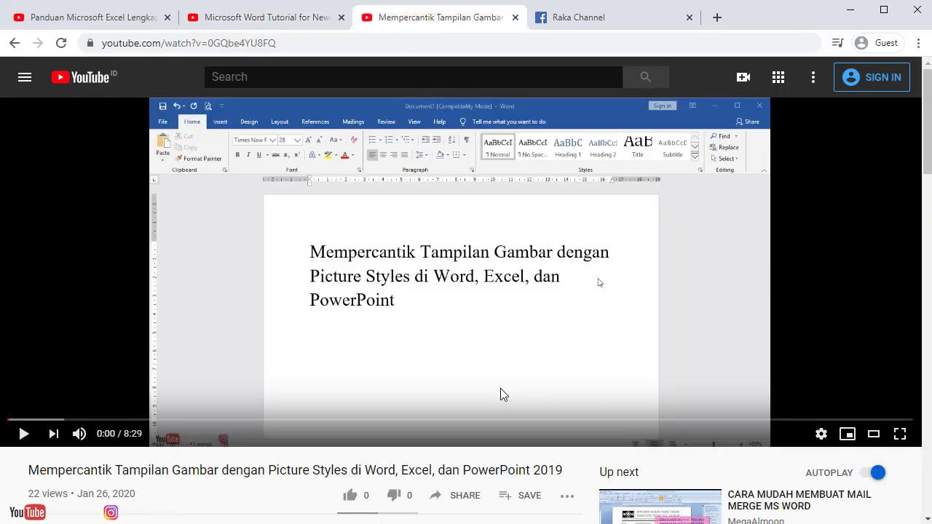
- View the playback speed options of the picture styles video
click(821, 434)
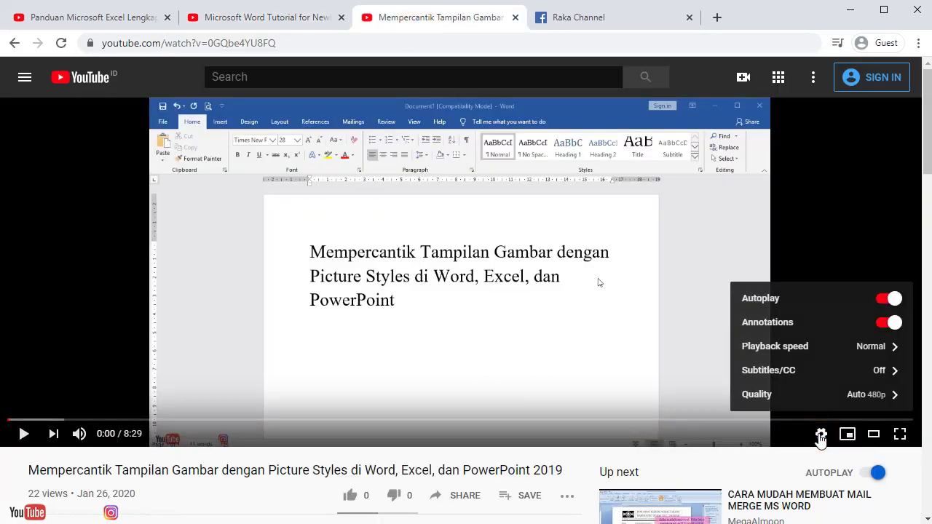
click(830, 348)
scroll(787, 337, down, 1)
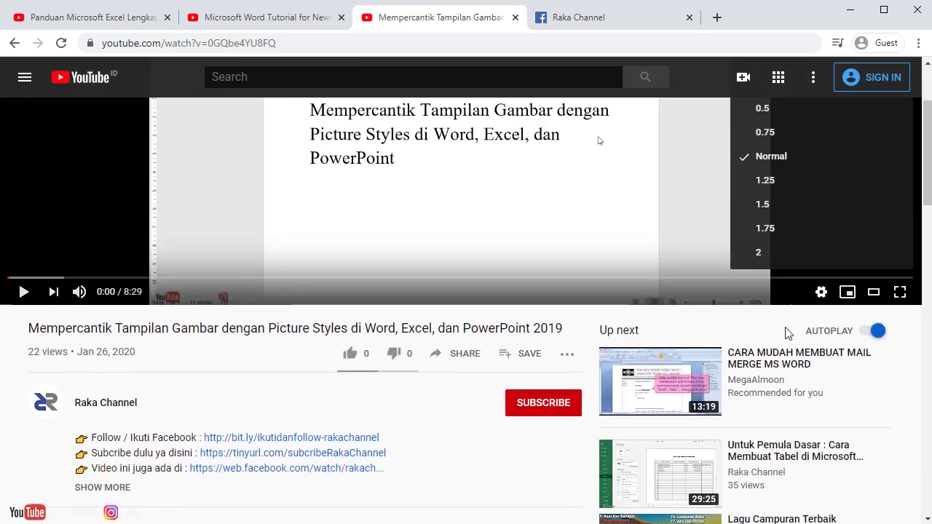
scroll(787, 329, up, 1)
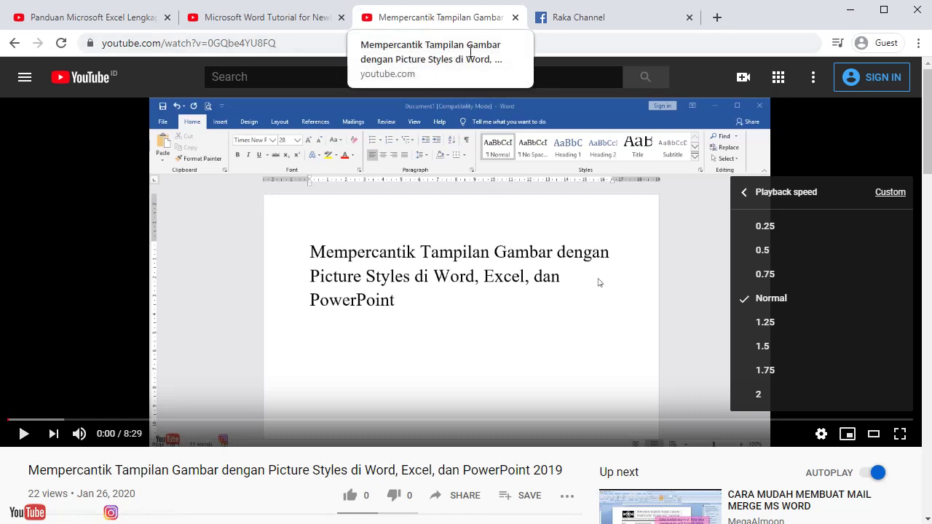
- Switch to Excel and review the student grade table, its KKM value, and the NILAI AKHIR and KETERANGAN columns
click(264, 501)
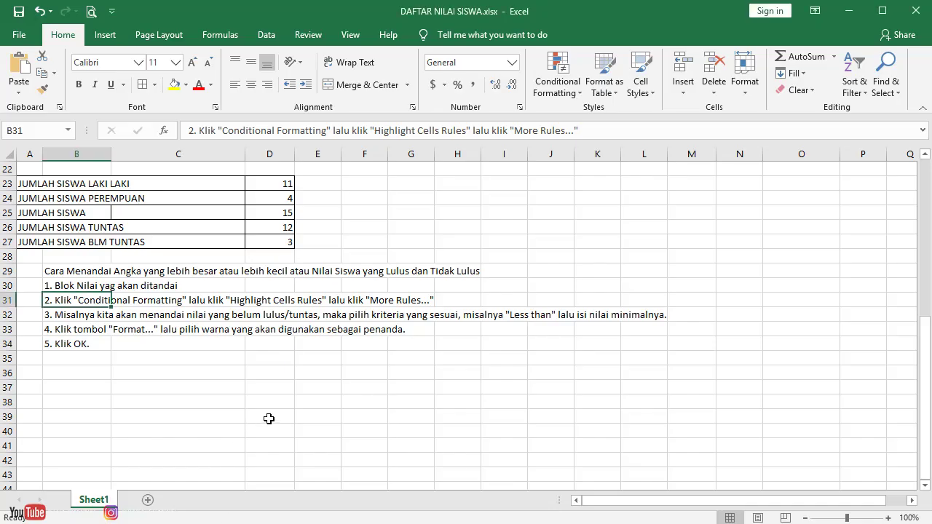
click(270, 415)
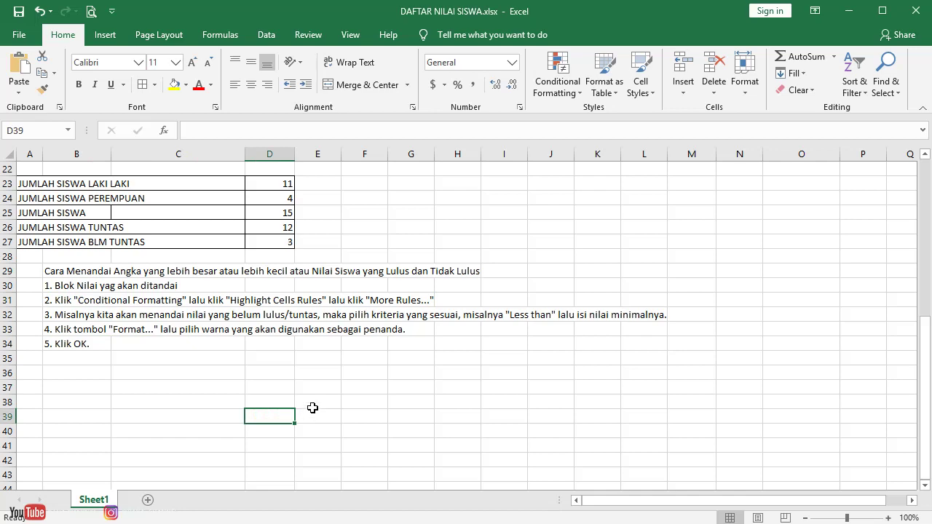
scroll(312, 408, up, 7)
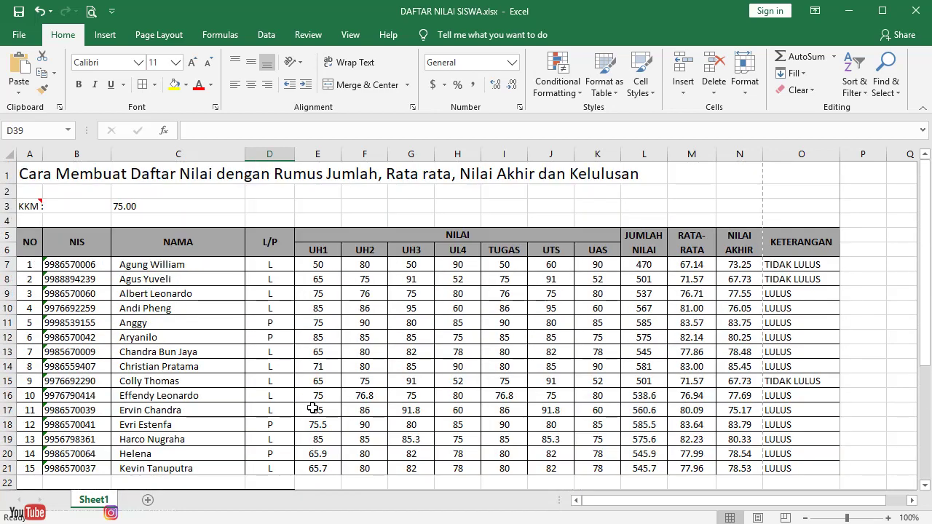
scroll(793, 387, down, 2)
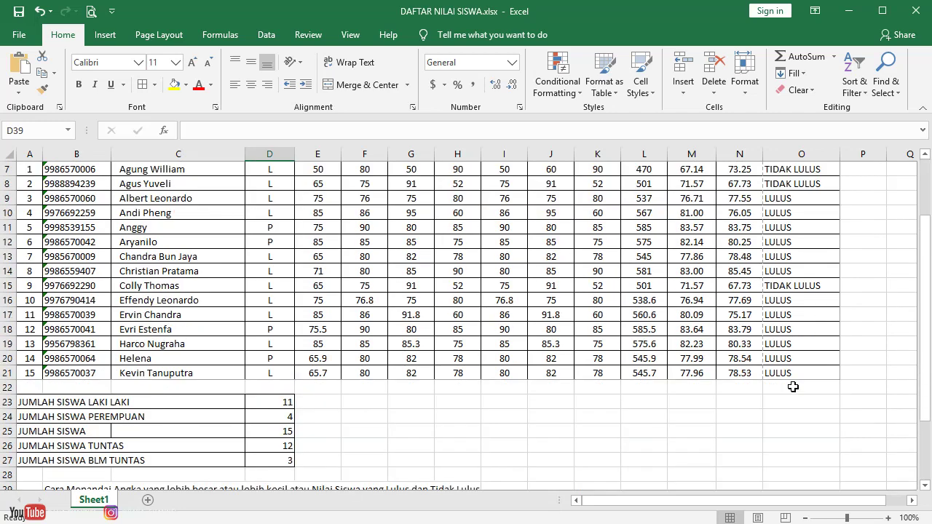
scroll(794, 387, up, 2)
scroll(794, 387, down, 1)
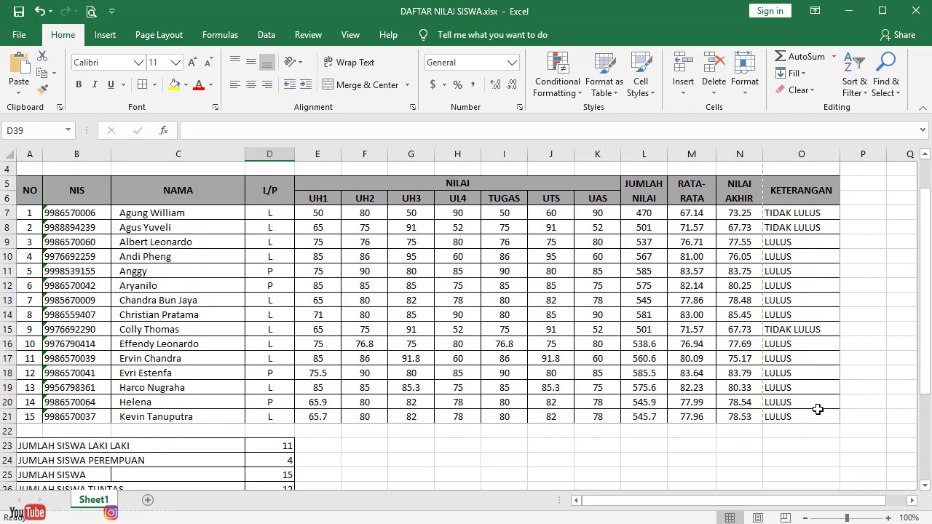
scroll(818, 409, up, 1)
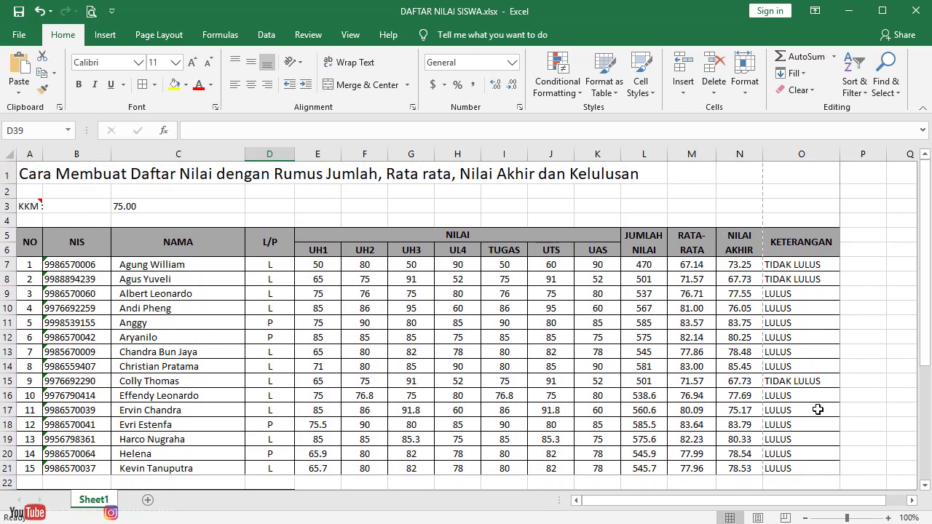
scroll(818, 410, down, 2)
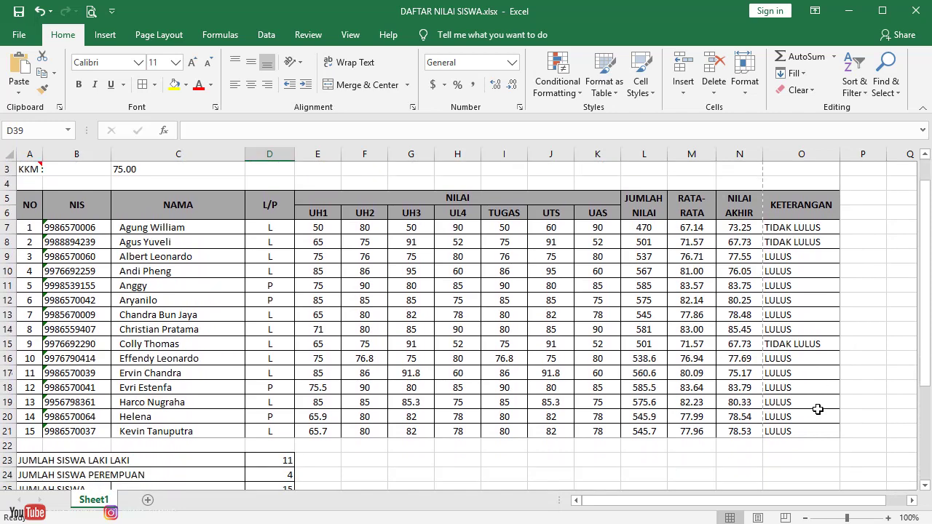
scroll(818, 410, up, 1)
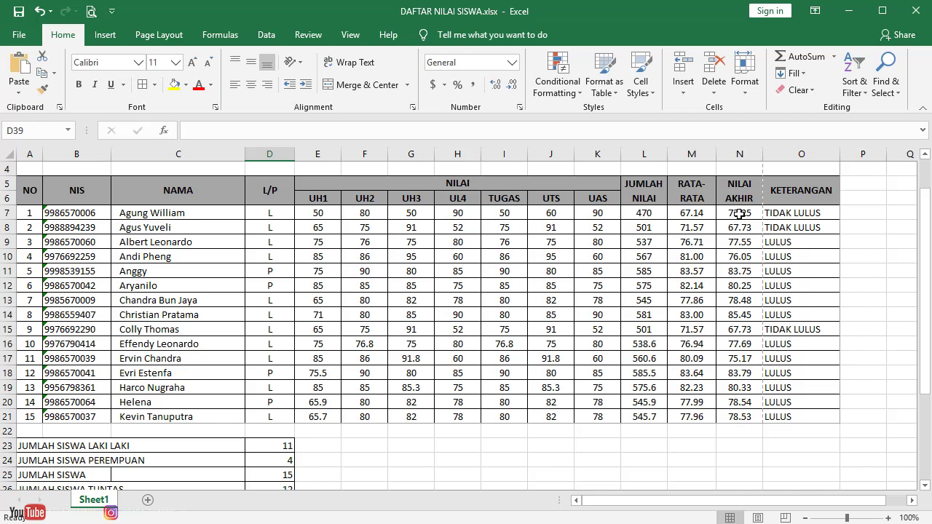
- Start a custom Highlight Cells conditional formatting rule for the NILAI AKHIR grades in N7:N21
drag(739, 213, 741, 417)
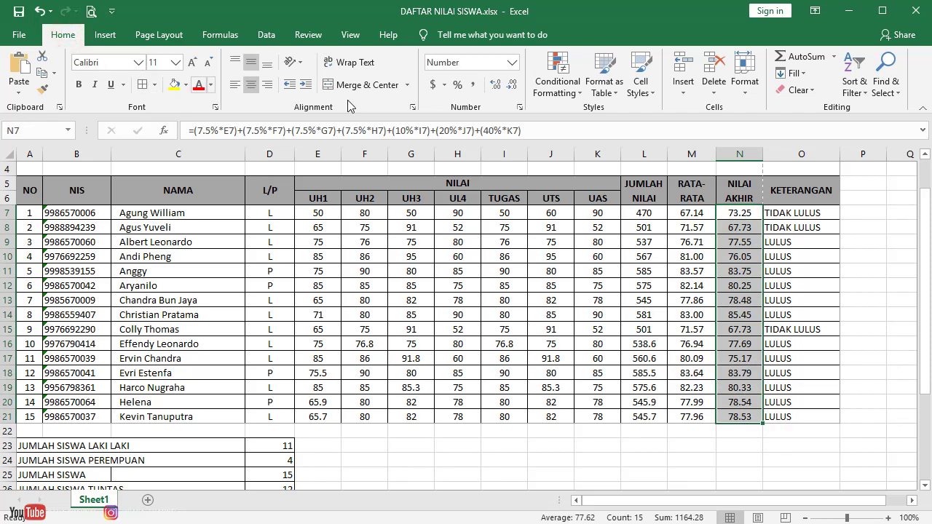
click(555, 86)
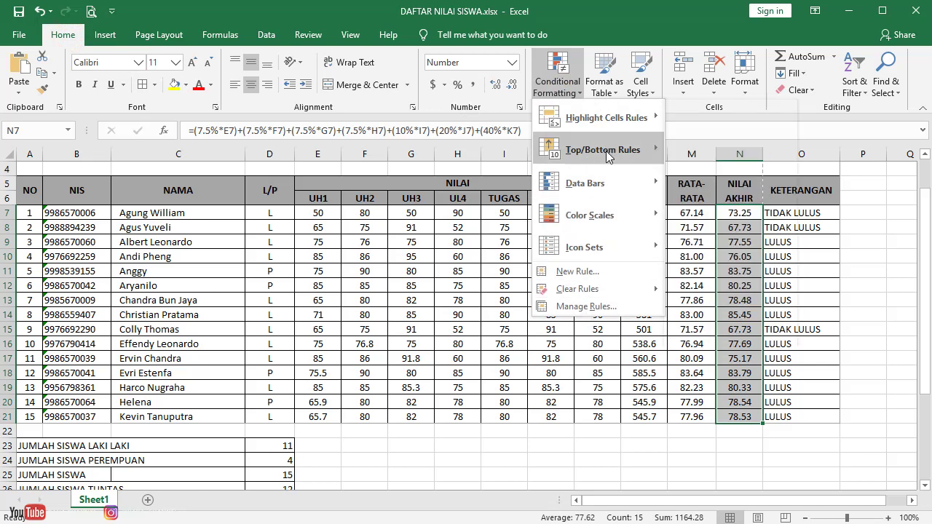
mouse_move(609, 157)
mouse_move(605, 125)
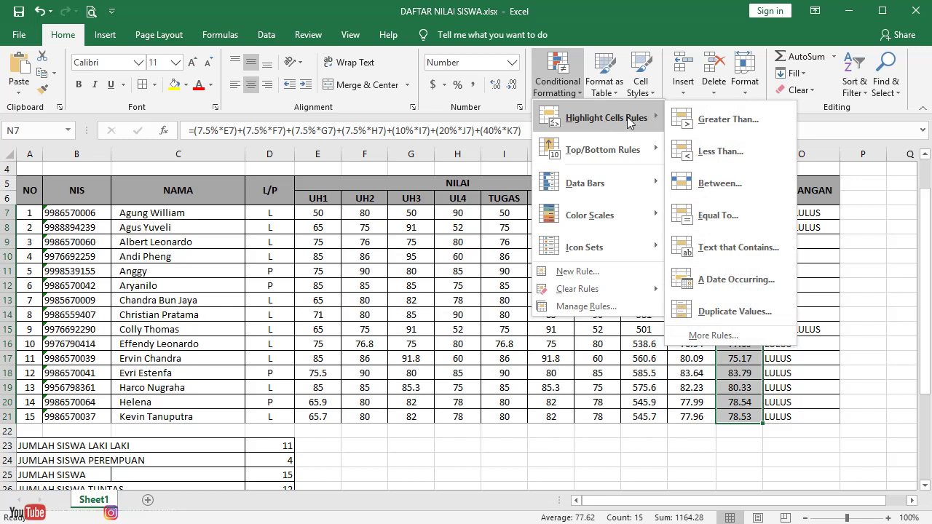
click(729, 337)
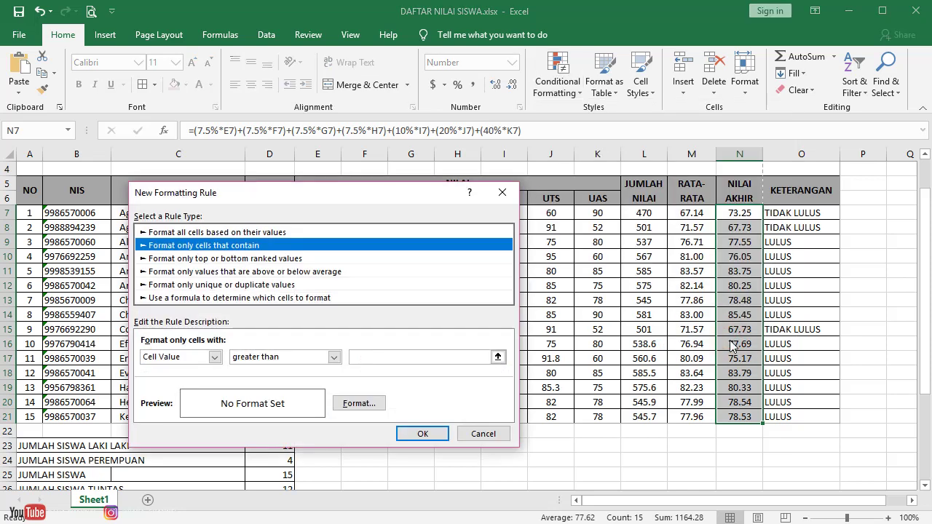
drag(317, 195, 295, 105)
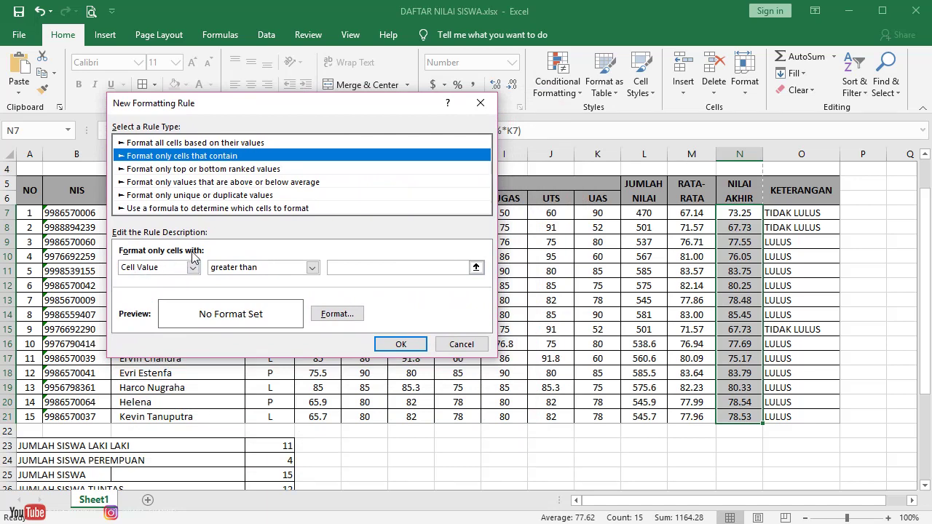
- Set the rule to format only cells with a cell value less than 75
click(311, 267)
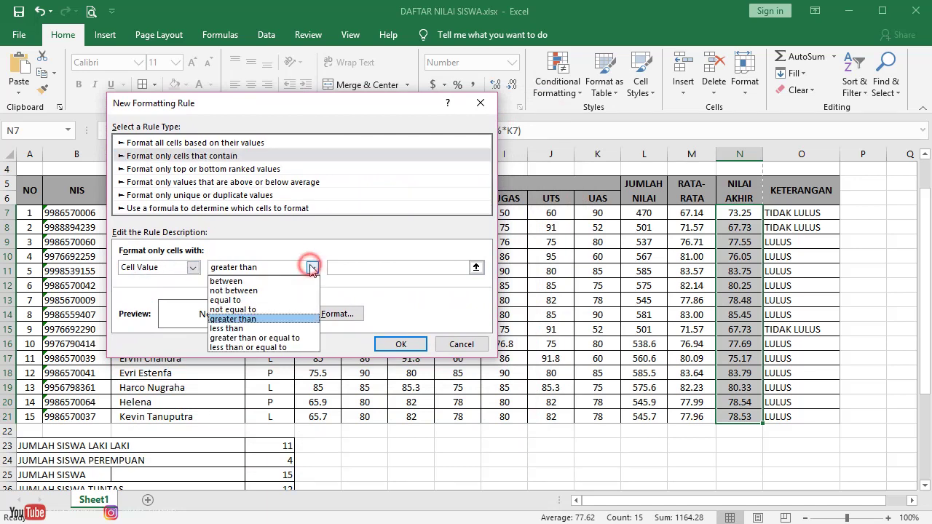
click(286, 328)
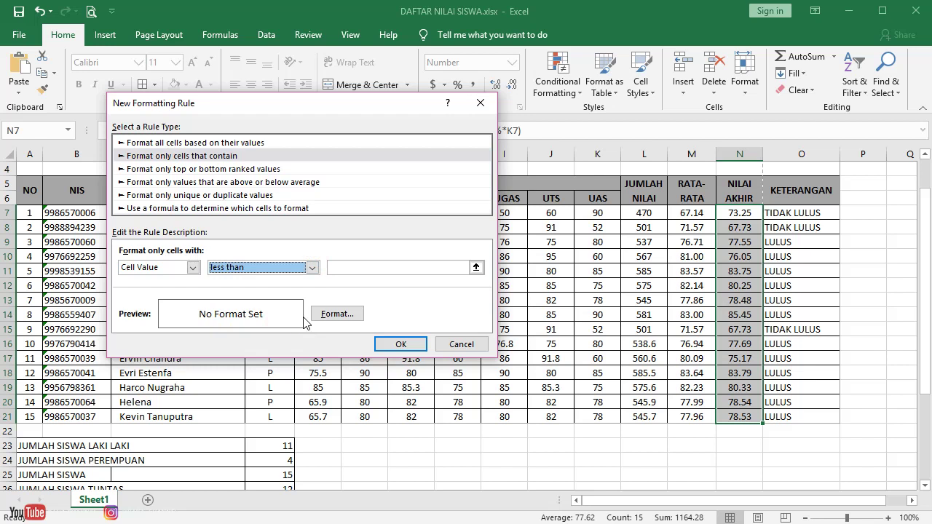
click(360, 267)
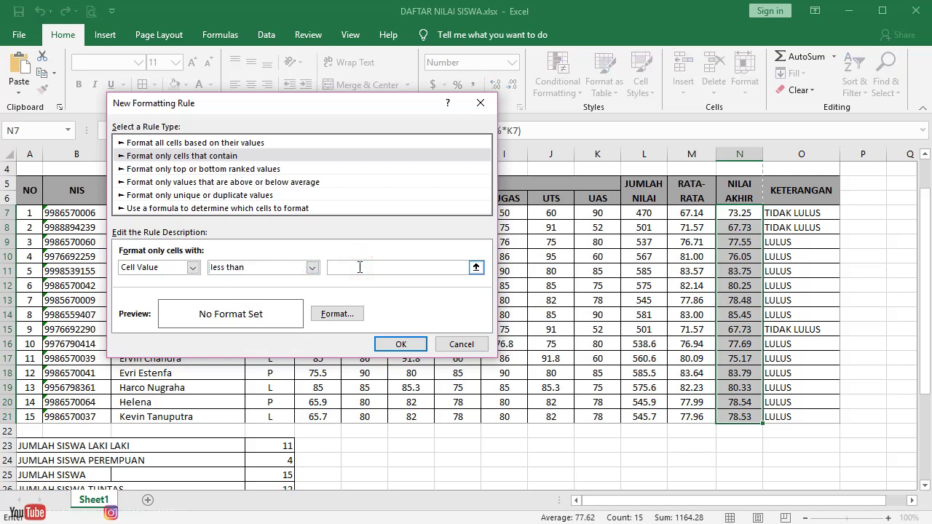
text(75)
click(208, 314)
- Give the rule's format a red background fill and apply the rule to the selected grades
click(345, 315)
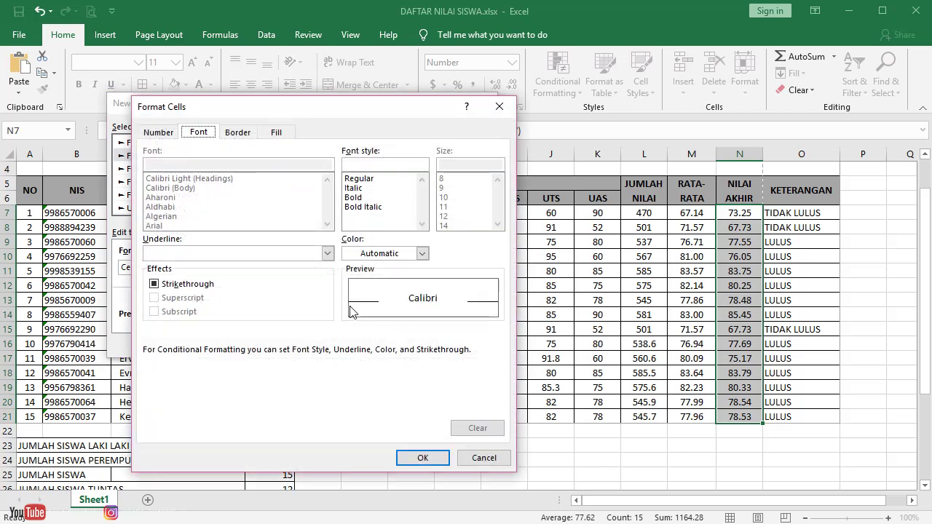
click(237, 132)
click(277, 133)
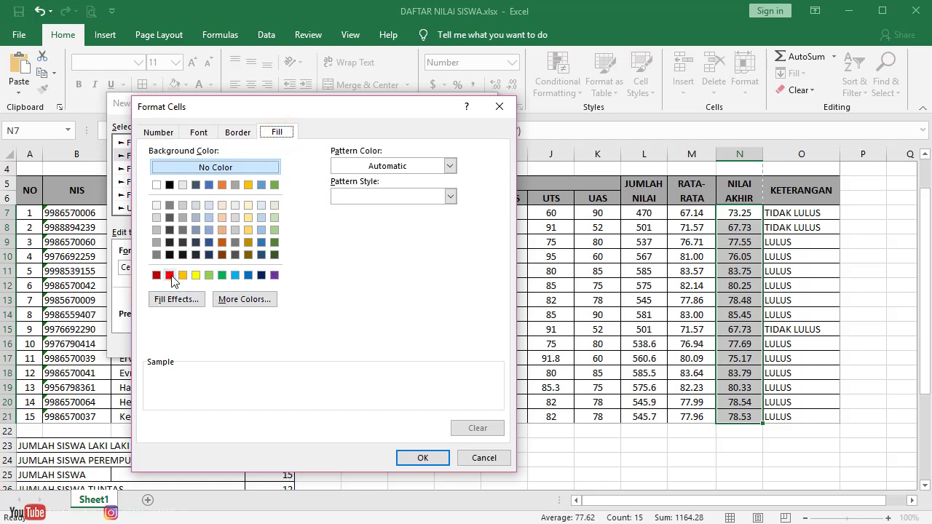
click(169, 275)
click(423, 458)
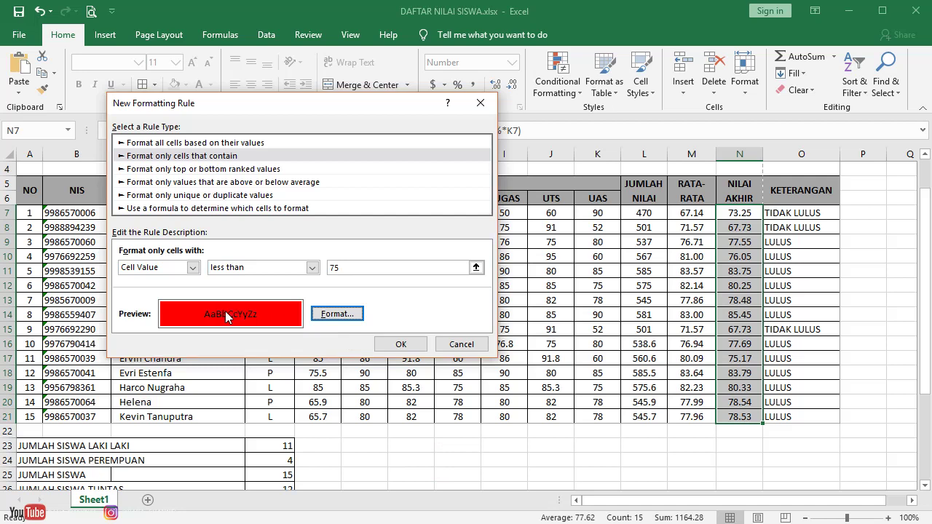
click(401, 345)
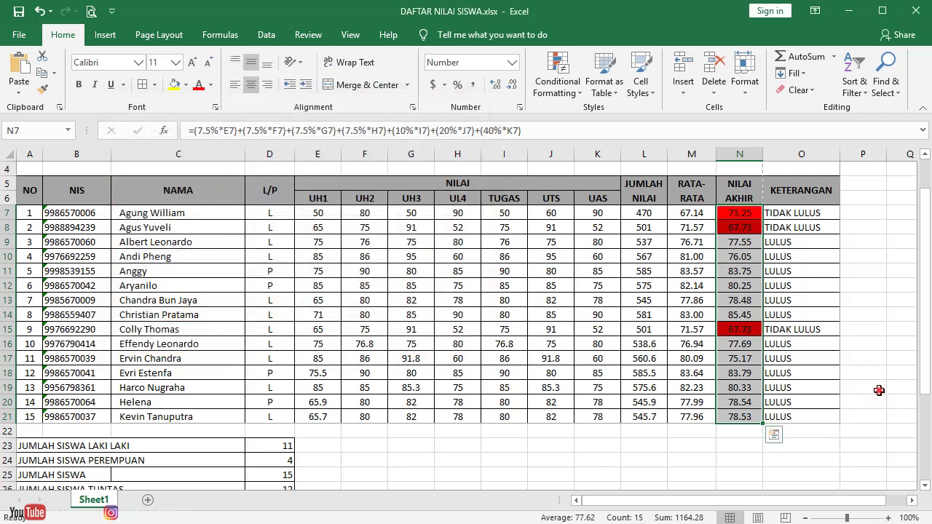
- Examine the NILAI AKHIR column to compare the highlighted grades with the KETERANGAN entries
click(879, 389)
scroll(756, 382, up, 1)
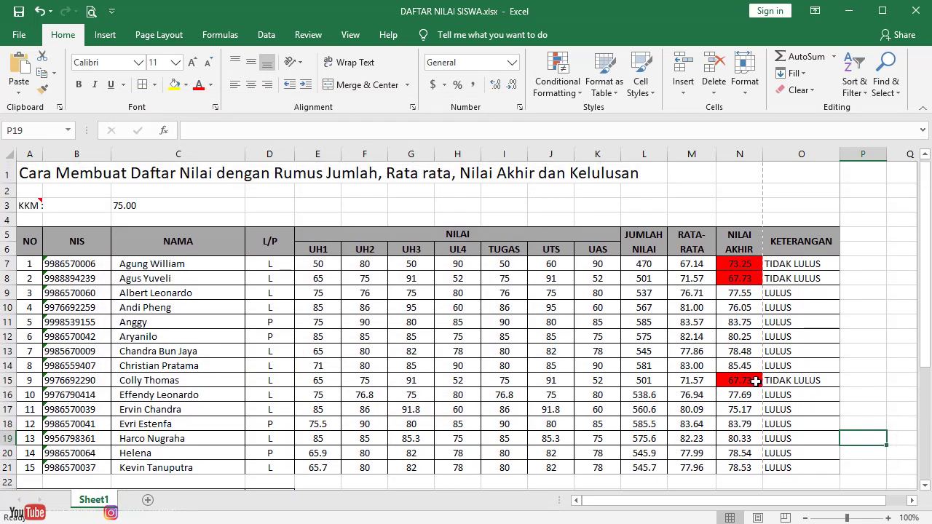
scroll(756, 382, down, 3)
scroll(756, 382, up, 3)
scroll(756, 381, down, 2)
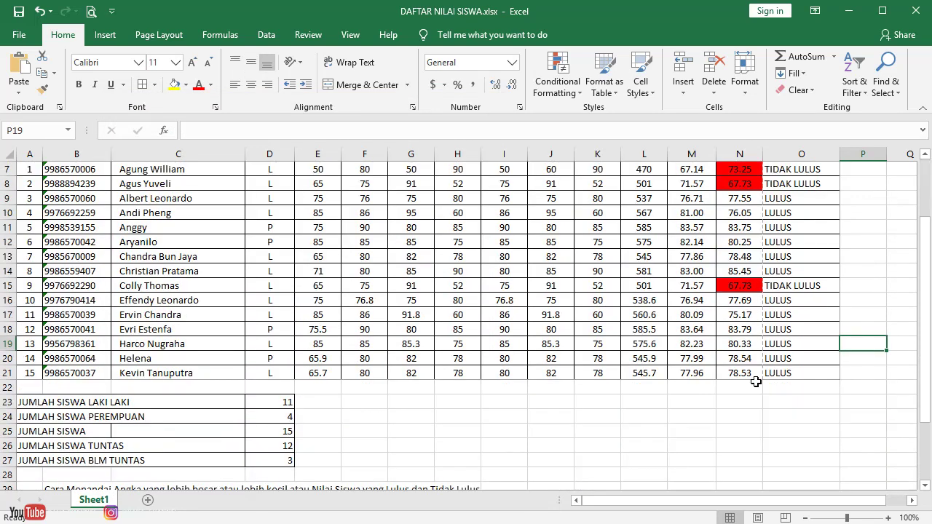
scroll(756, 382, up, 2)
scroll(756, 382, down, 2)
scroll(735, 381, up, 2)
scroll(735, 343, down, 1)
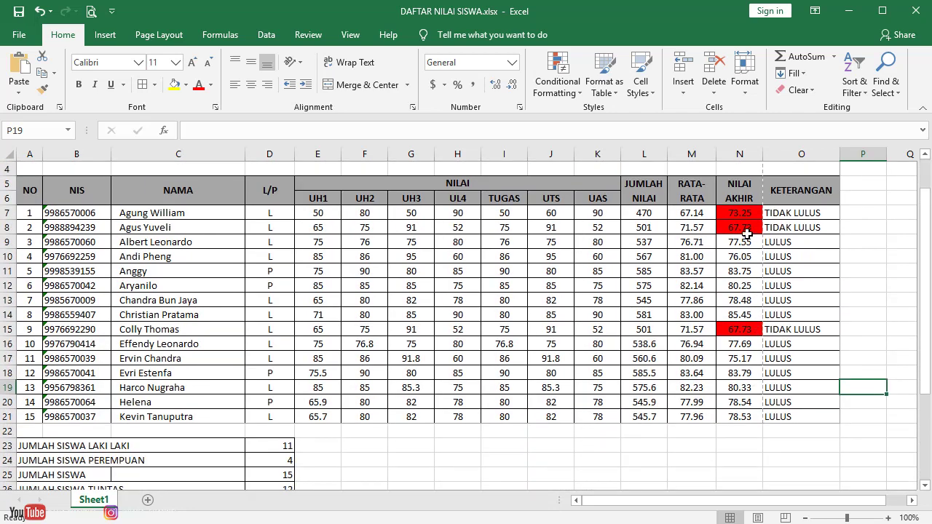
- Start another custom Highlight Cells conditional formatting rule for the NILAI AKHIR grades in N7:N21
drag(735, 211, 733, 417)
scroll(764, 437, up, 1)
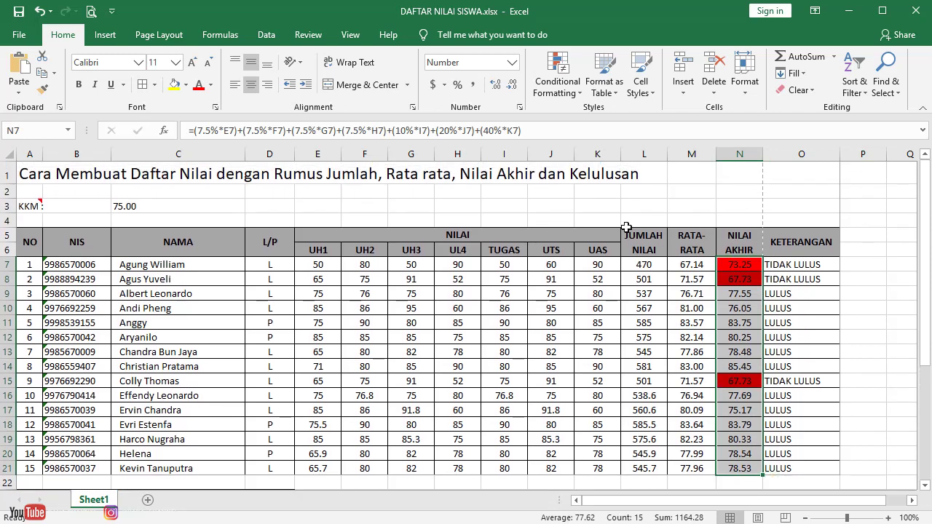
click(566, 88)
mouse_move(585, 119)
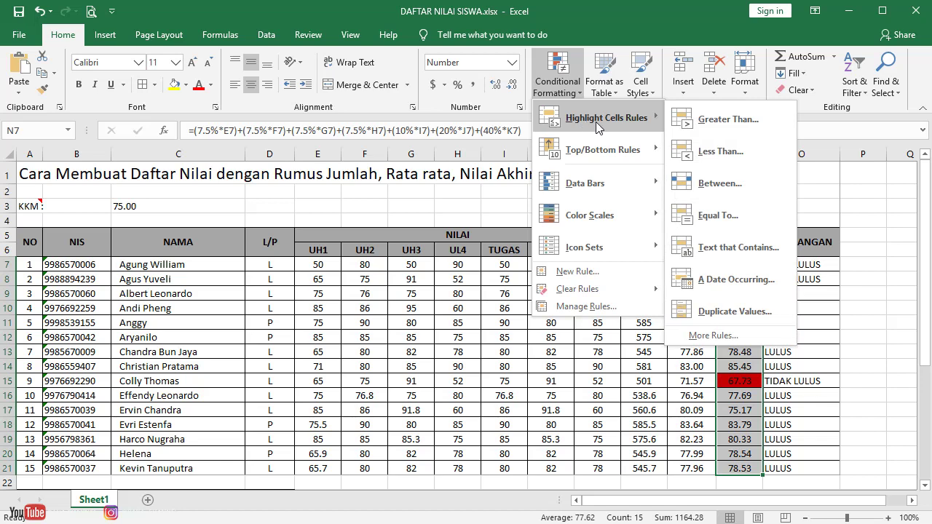
click(741, 338)
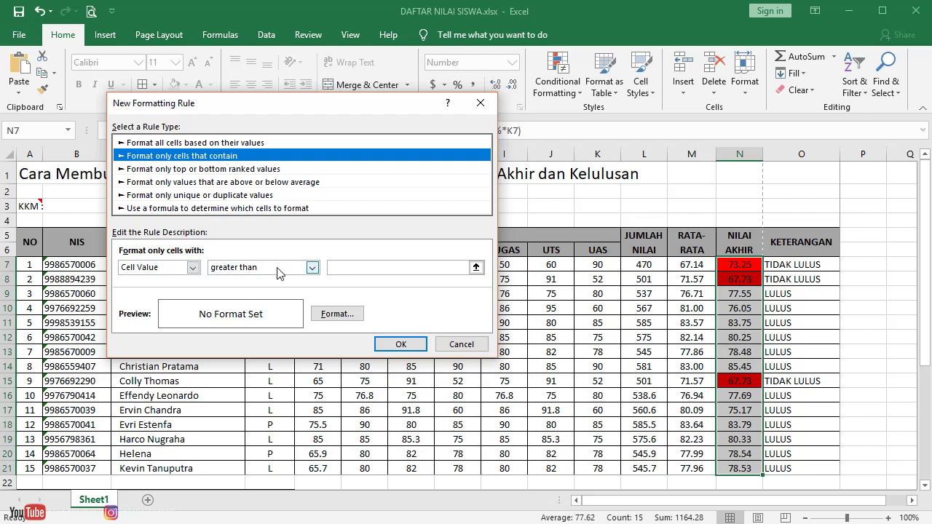
- Set the new rule to format only cells with a cell value greater than or equal to 75
click(280, 270)
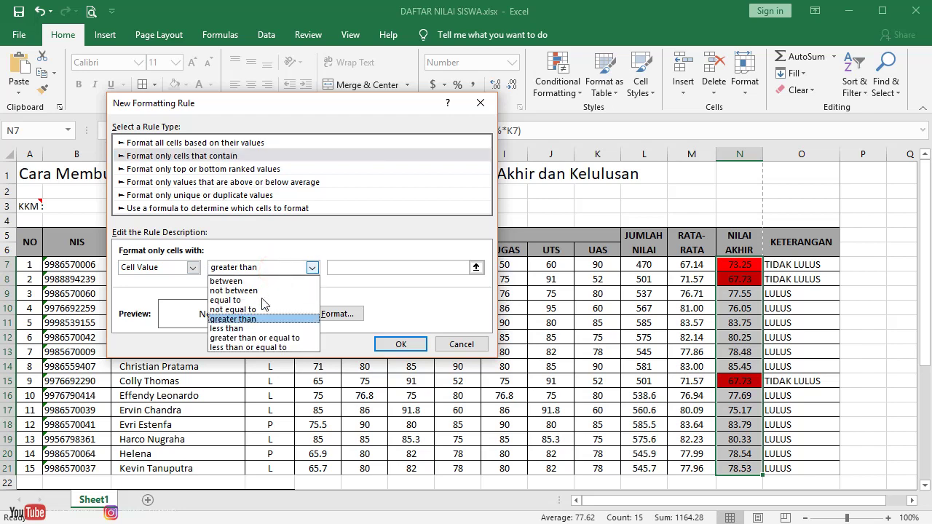
click(252, 319)
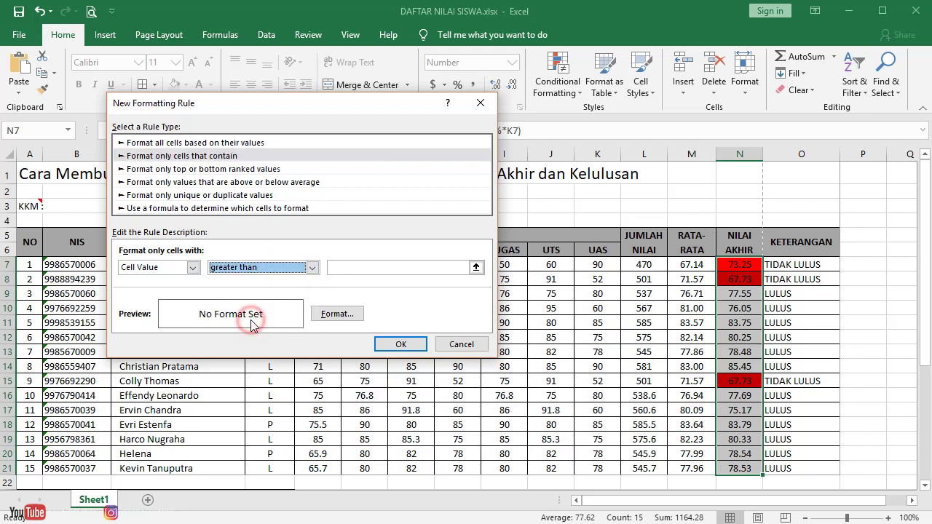
click(312, 268)
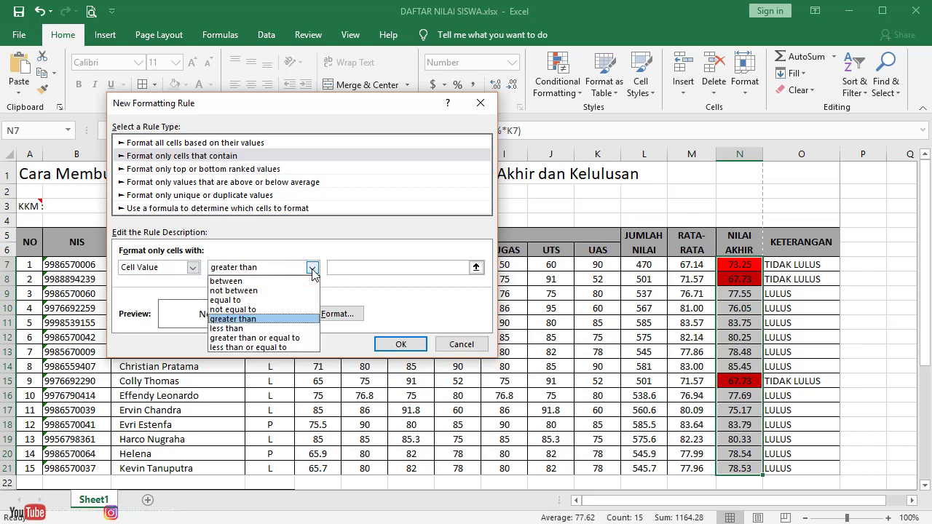
click(308, 343)
click(348, 267)
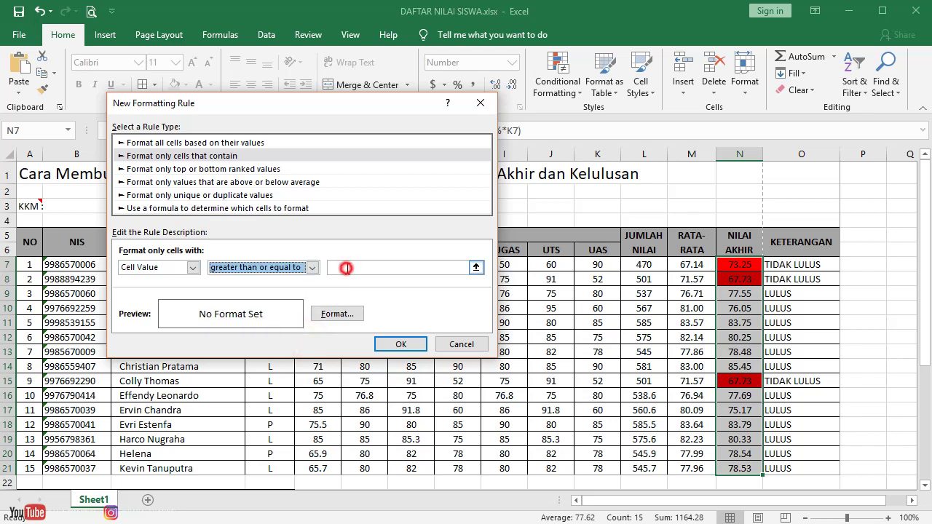
text(75)
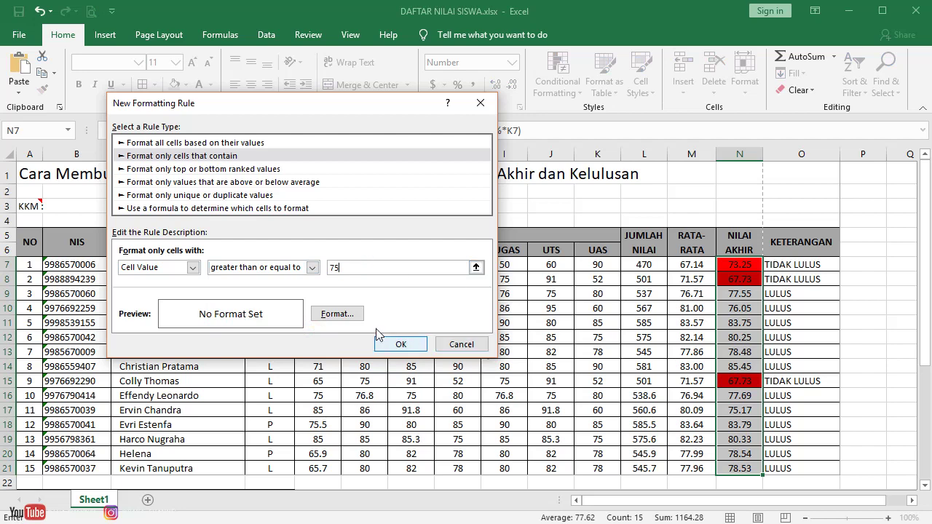
- Give the rule's format a green background fill and apply the rule to the selected final grades
click(336, 314)
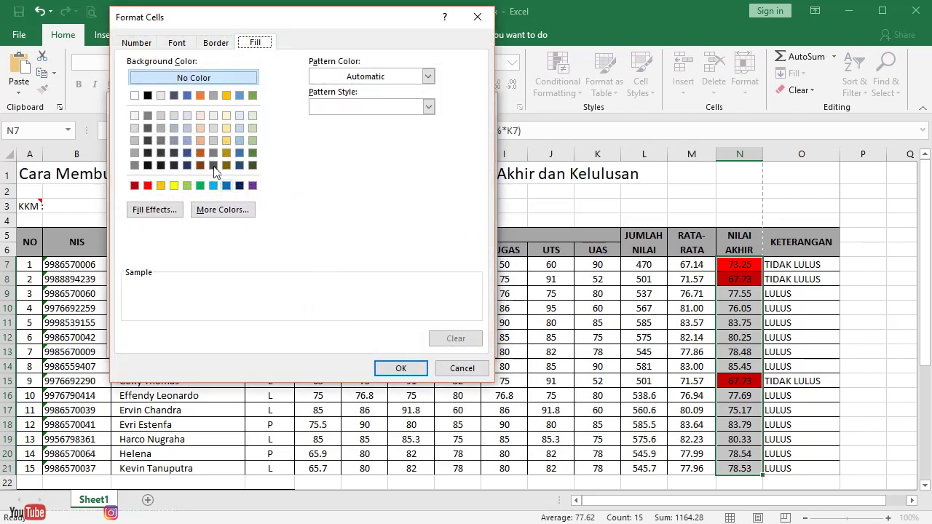
click(201, 185)
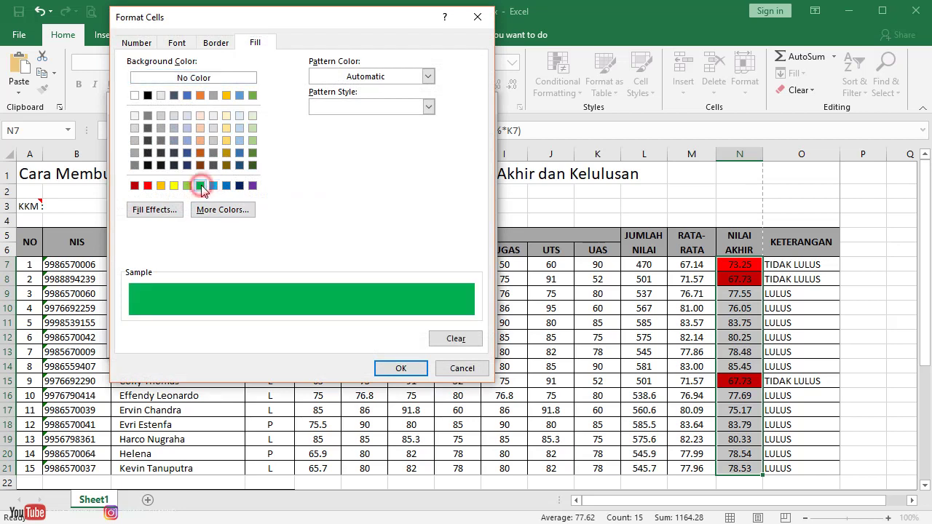
click(401, 369)
click(401, 343)
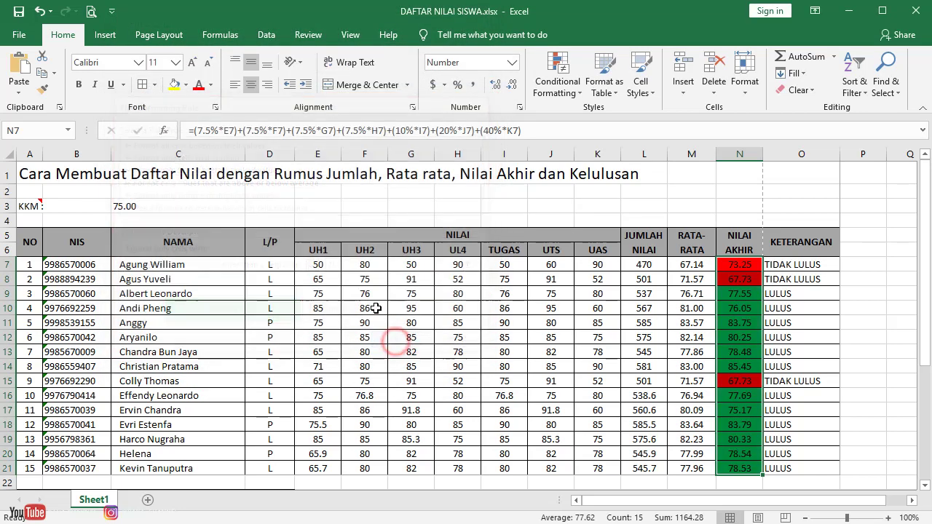
click(850, 364)
- Set the UH2, UH3 and UL4 scores of student number 15 in F21:H21 to 60 each
scroll(826, 387, down, 5)
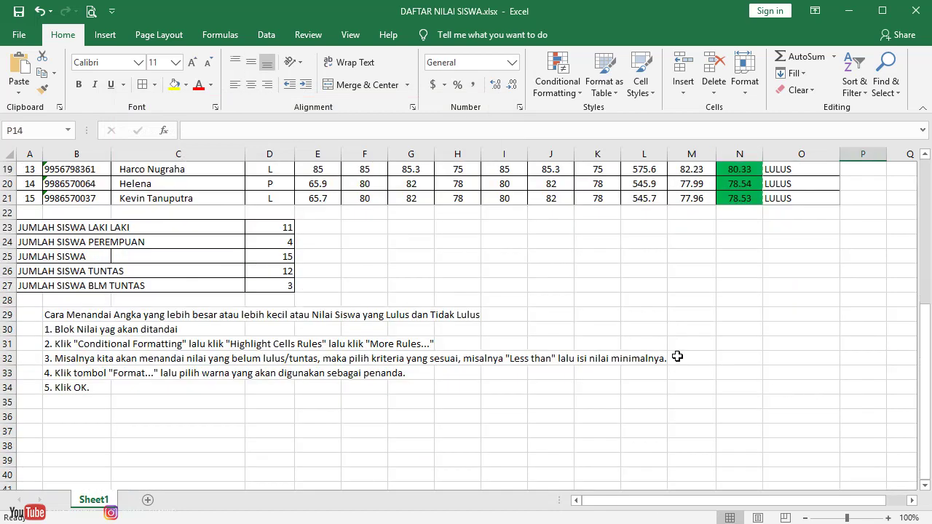
scroll(616, 357, up, 5)
scroll(591, 337, down, 1)
scroll(586, 338, down, 6)
scroll(583, 337, up, 5)
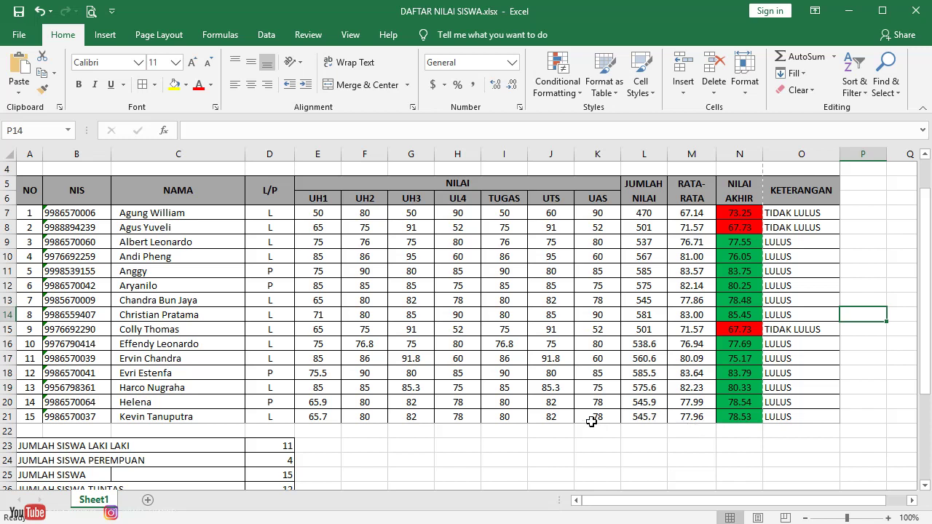
click(360, 418)
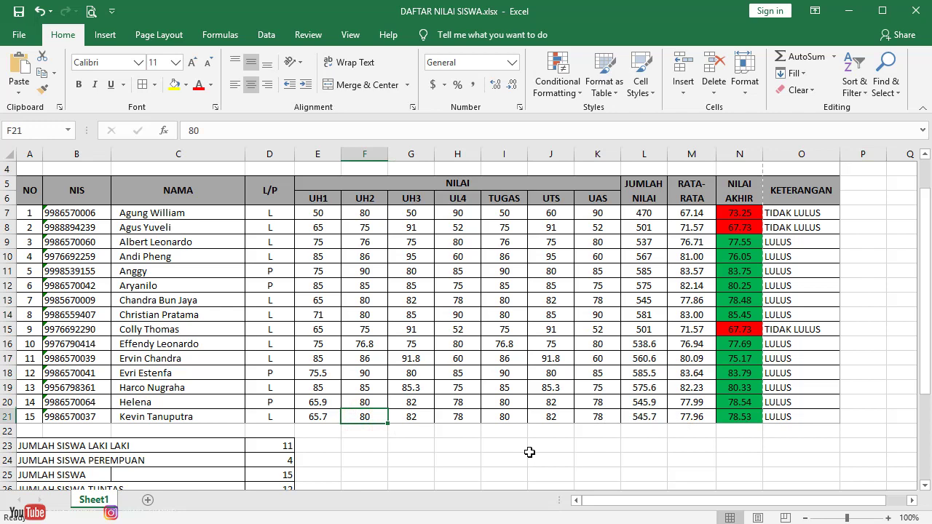
text(60)
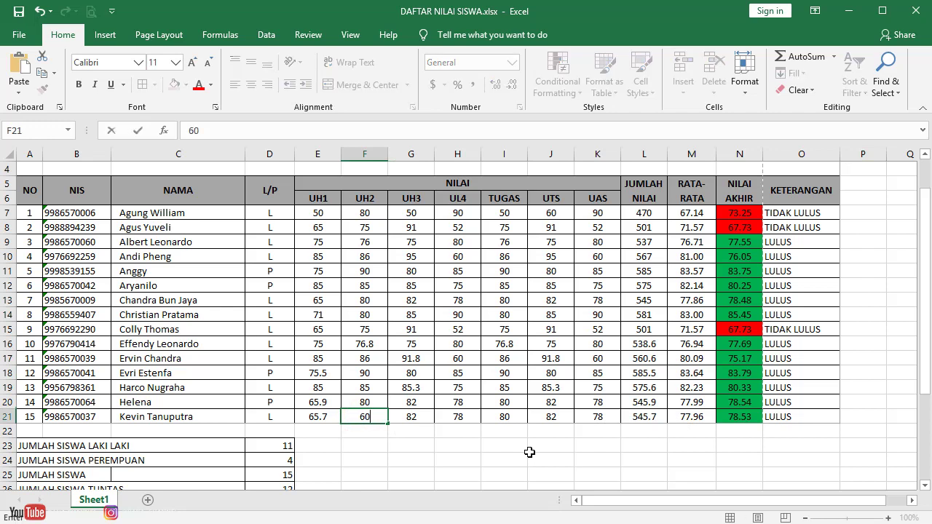
key(Tab)
text(3)
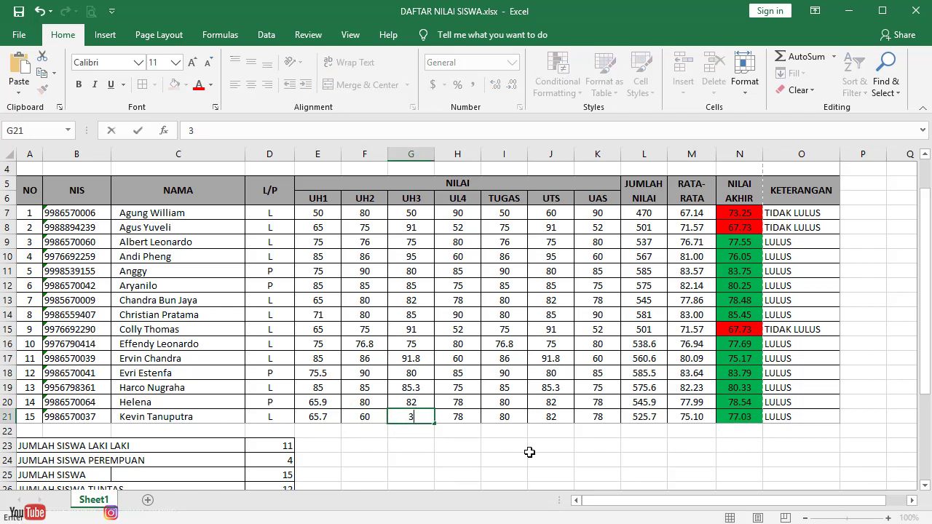
key(BackSpace)
text(60)
key(Tab)
text(60)
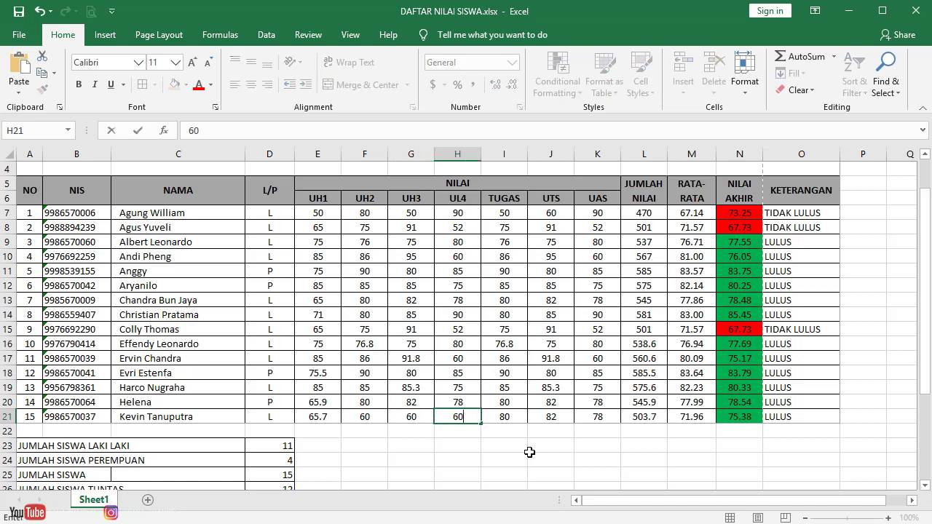
key(Tab)
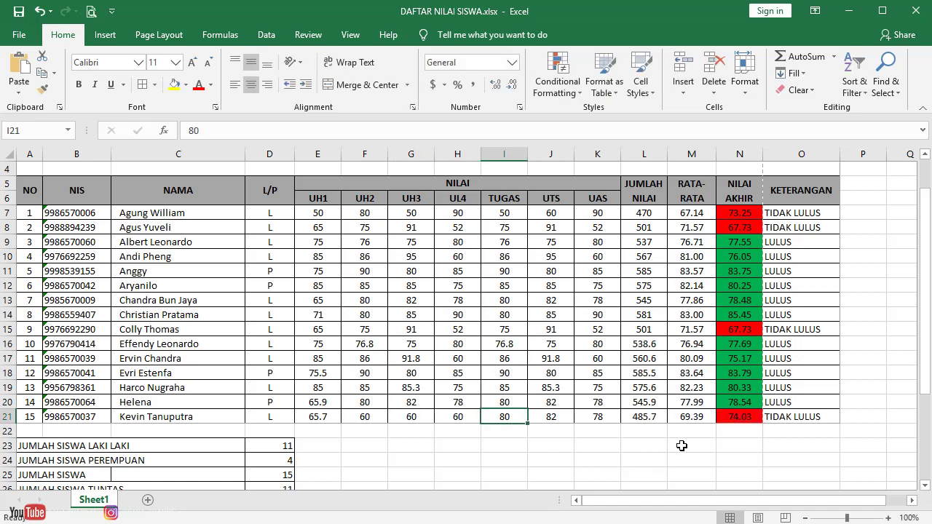
- Examine the coloured NILAI AKHIR grades, the student count summary and the written marking instructions below the table
click(740, 418)
scroll(772, 357, up, 1)
scroll(729, 372, down, 5)
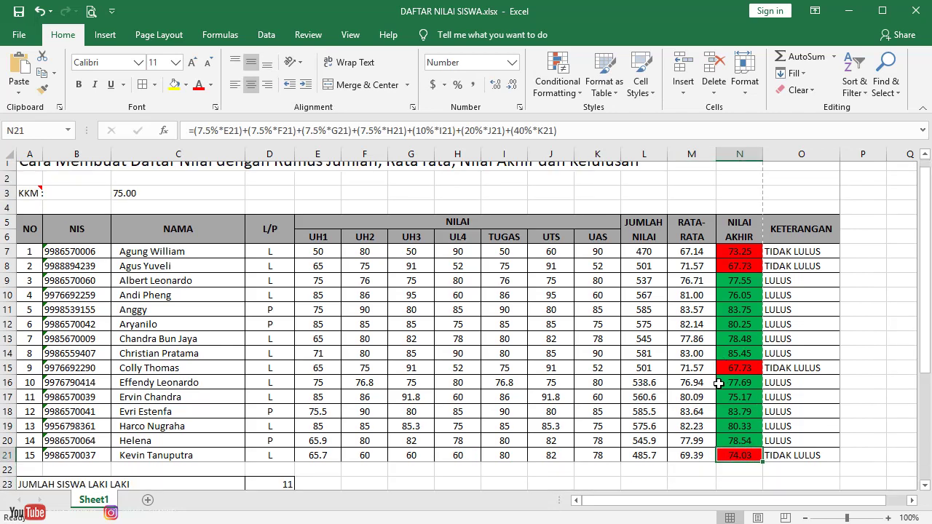
scroll(689, 415, up, 5)
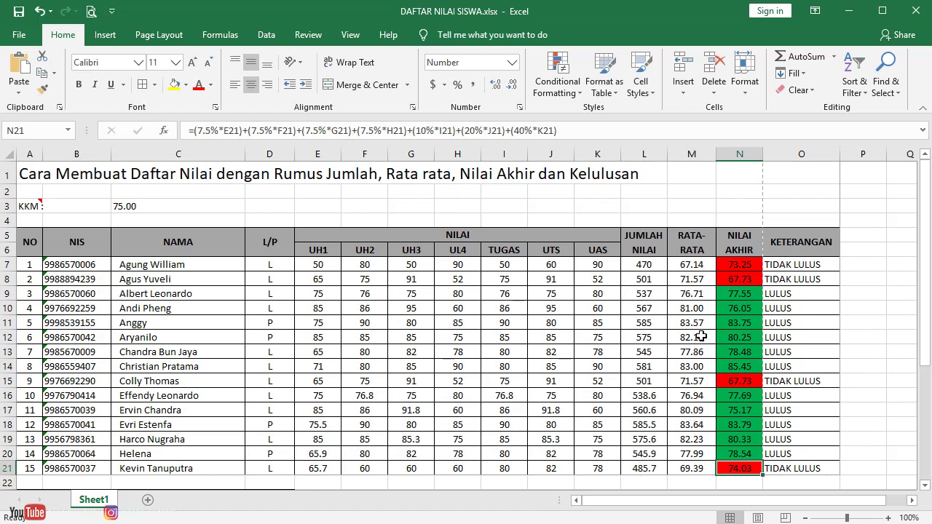
scroll(701, 357, down, 5)
scroll(695, 388, up, 4)
scroll(691, 388, down, 3)
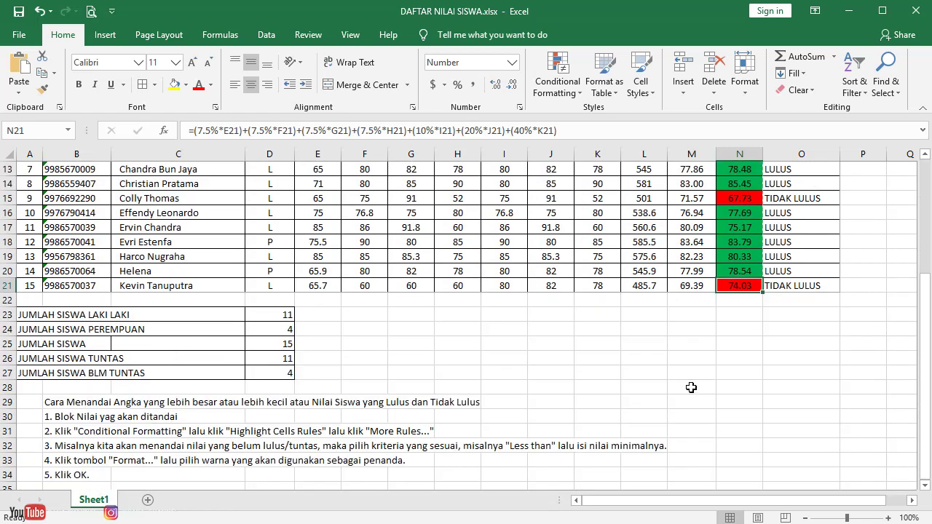
scroll(691, 387, down, 1)
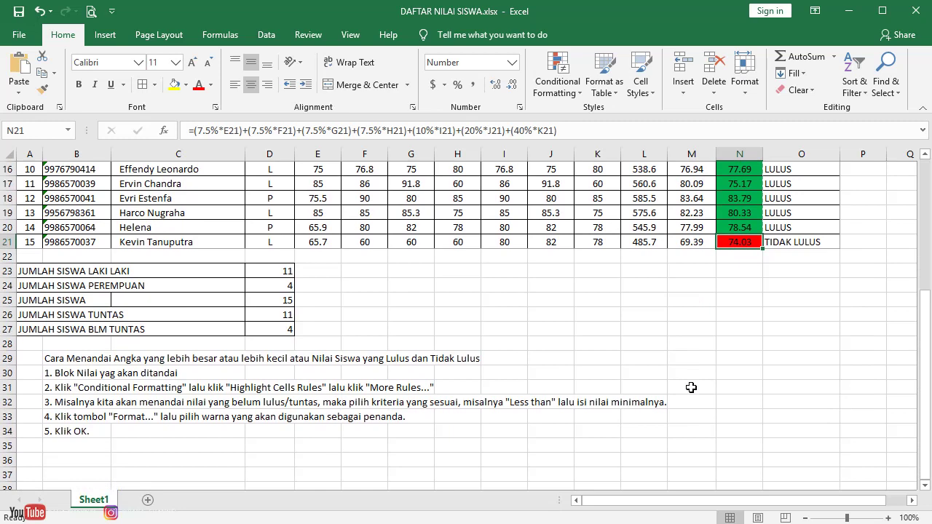
scroll(691, 388, up, 2)
scroll(692, 387, up, 3)
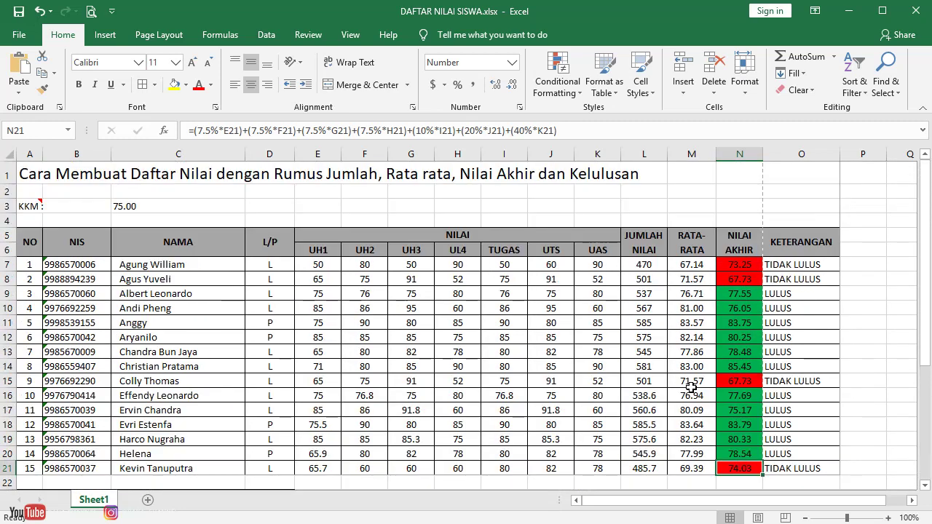
scroll(691, 387, down, 2)
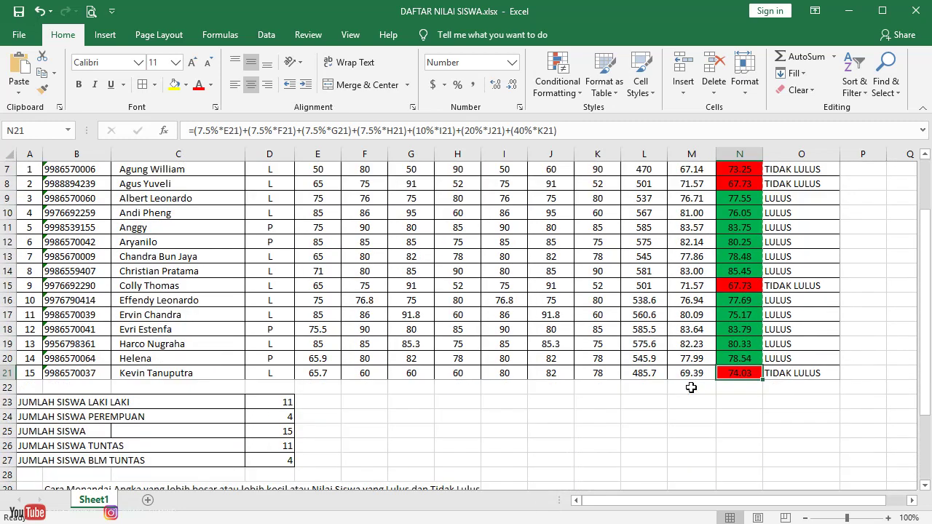
scroll(691, 387, up, 1)
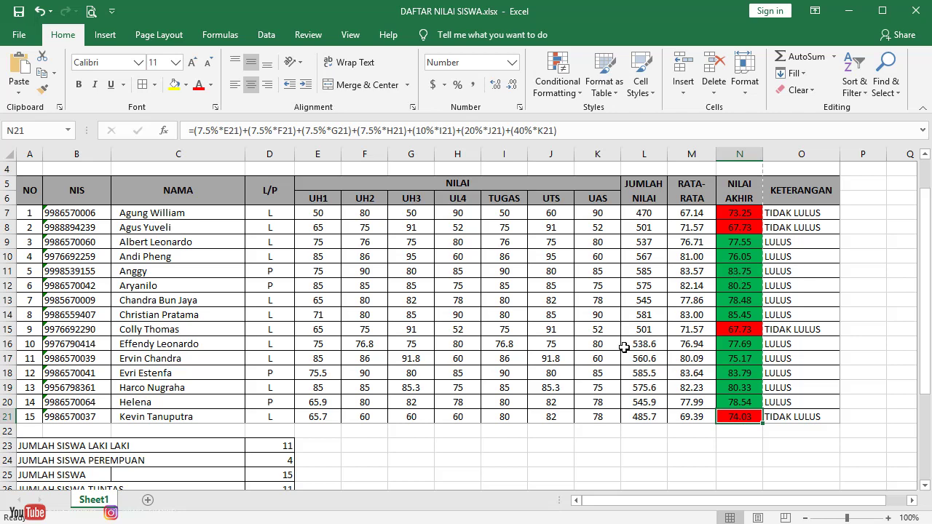
scroll(625, 348, up, 1)
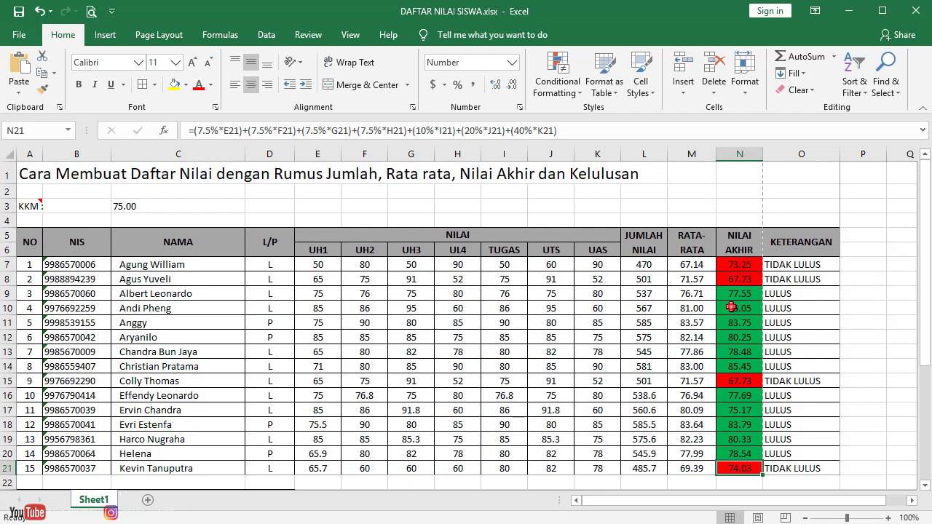
click(730, 309)
scroll(710, 356, down, 2)
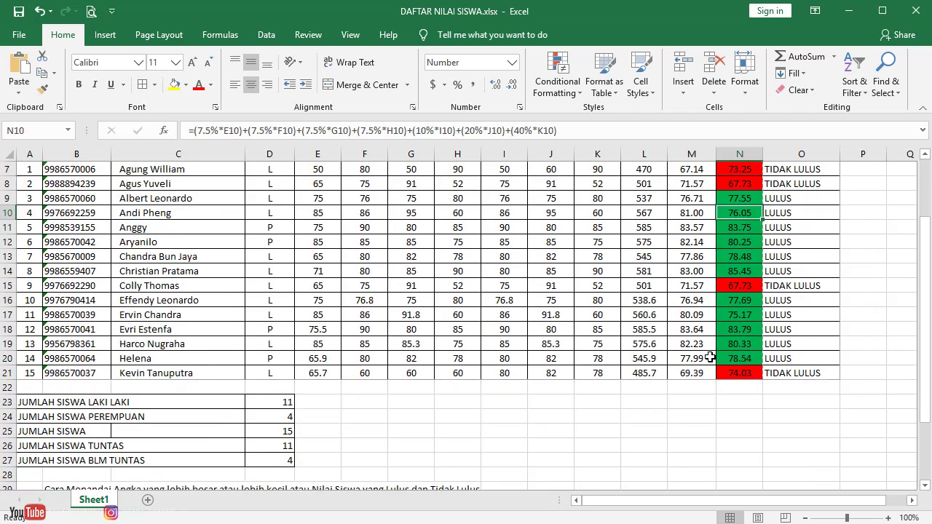
- Clear the conditional formatting rules from only the selected NILAI AKHIR cells N7:N21
scroll(711, 357, up, 2)
drag(737, 265, 741, 402)
scroll(740, 401, up, 1)
click(563, 98)
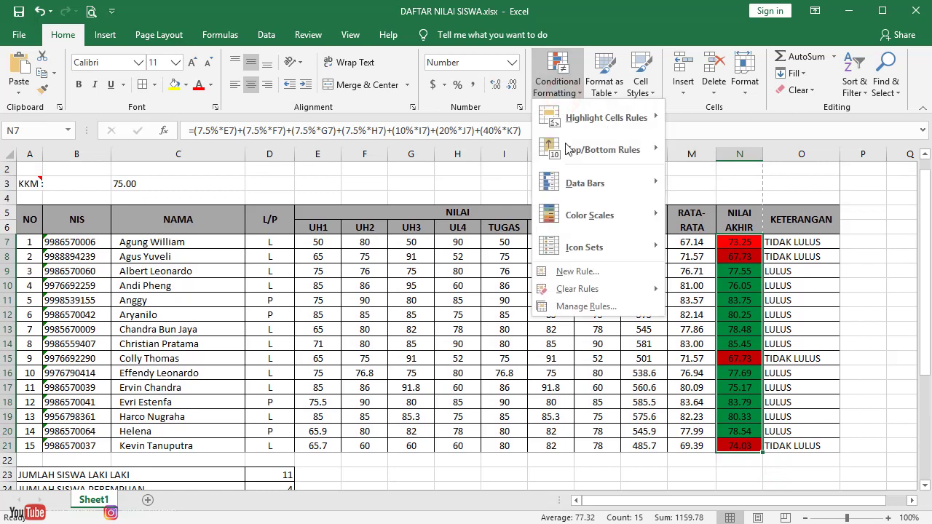
mouse_move(587, 292)
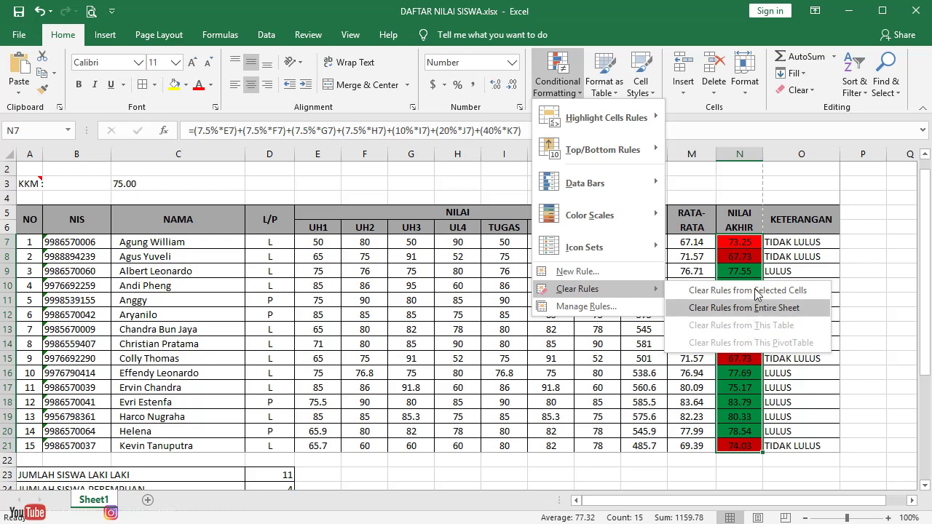
click(758, 291)
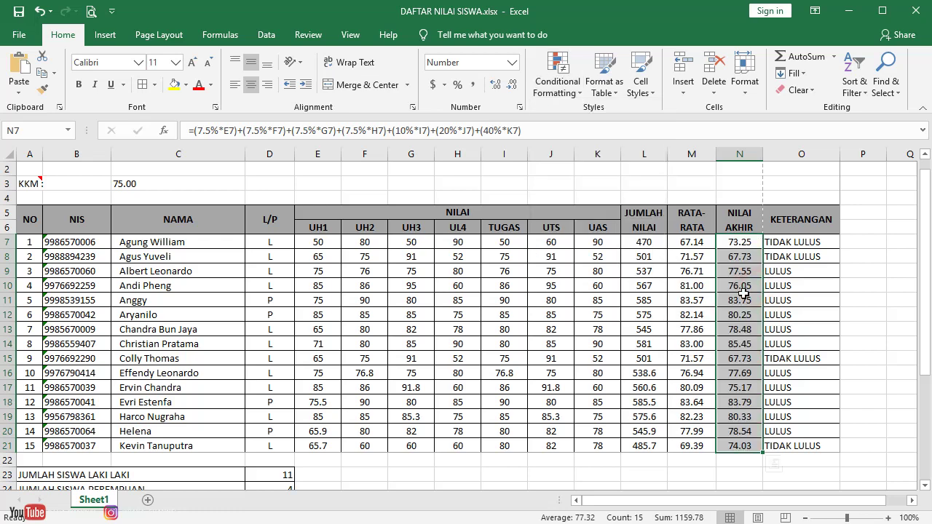
click(630, 316)
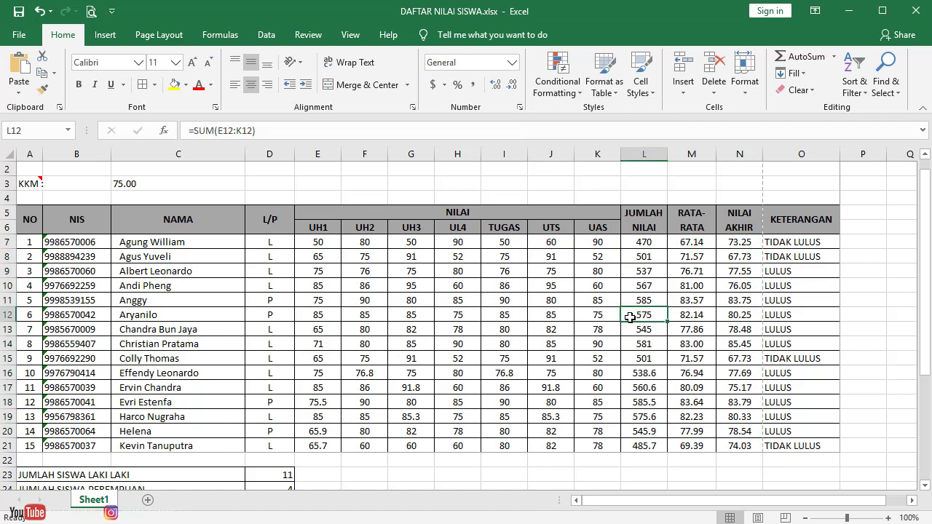
- Review the summary and instructions below the grade table and save the workbook
scroll(358, 264, down, 5)
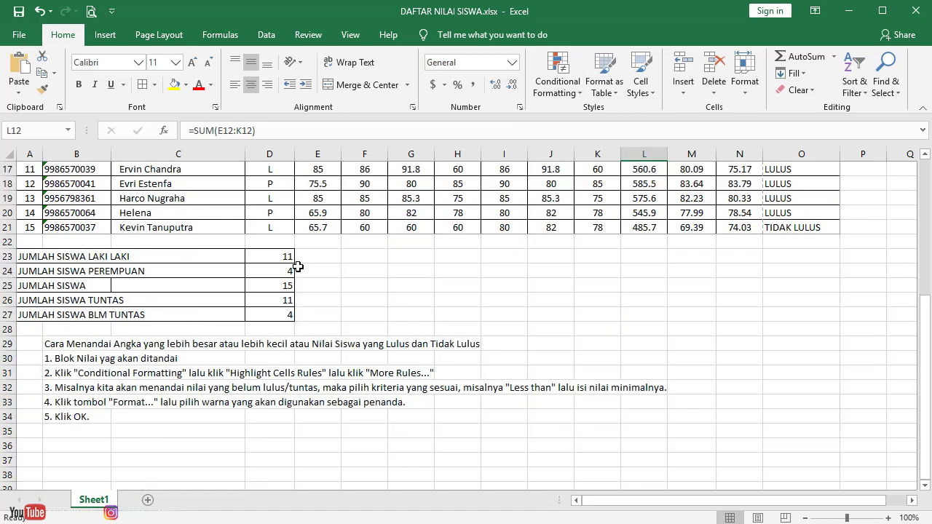
scroll(357, 264, up, 4)
click(19, 13)
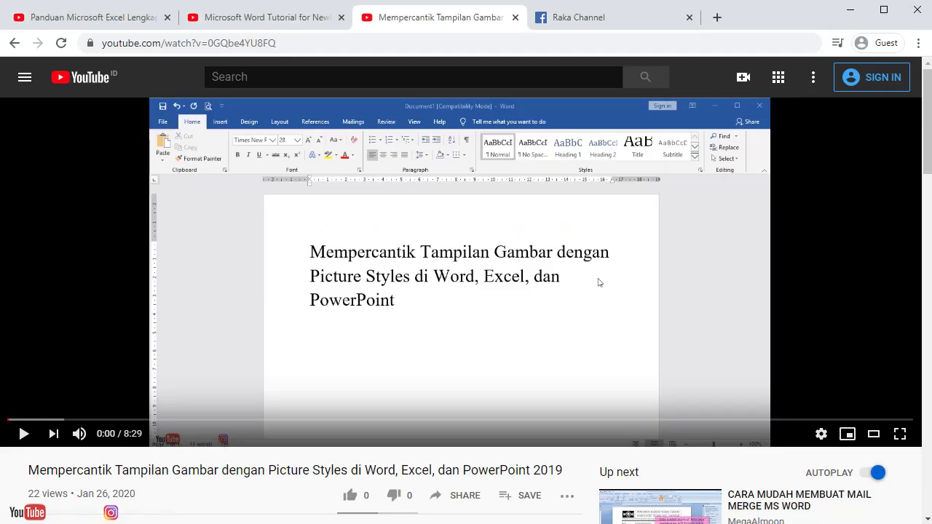
- Switch to the browser and open the share options of the YouTube video about Picture Styles in Word, Excel and PowerPoint
scroll(385, 379, down, 2)
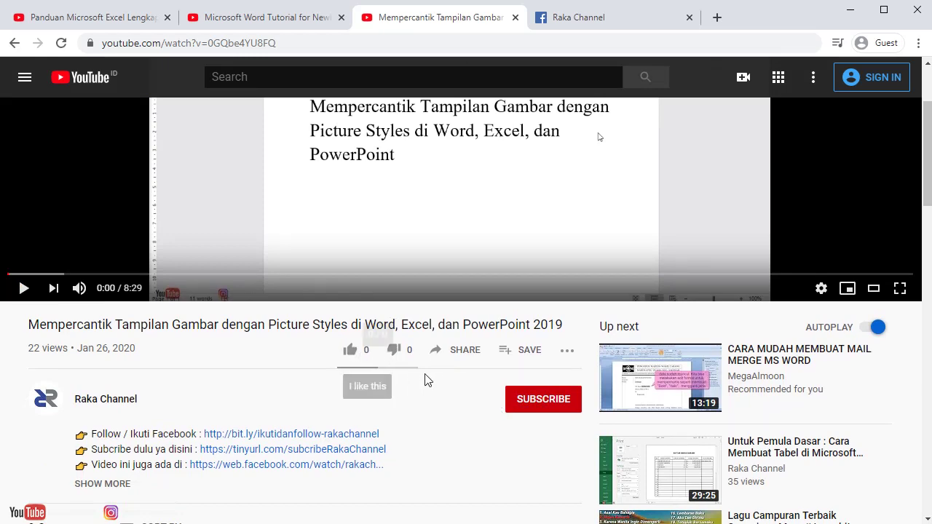
click(471, 358)
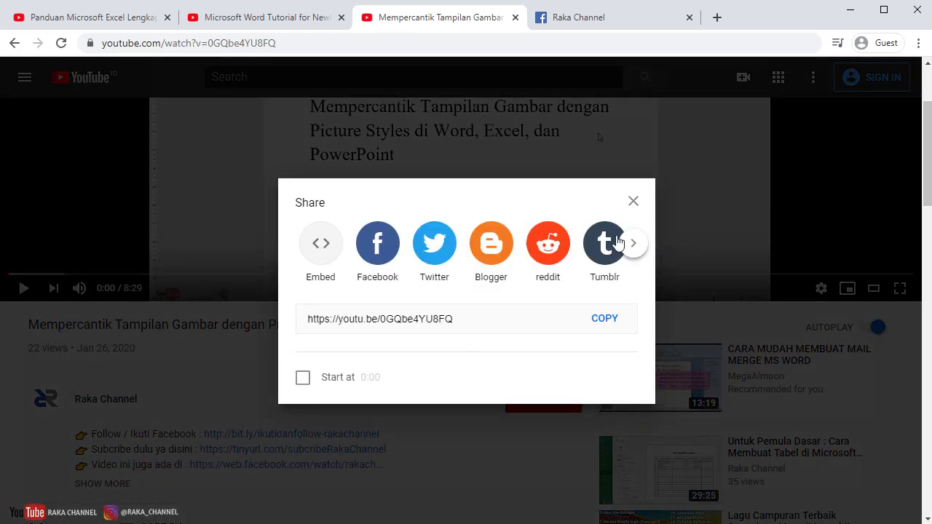
- Close the share options of the Picture Styles video and view the Raka Channel page on Facebook Watch
click(633, 201)
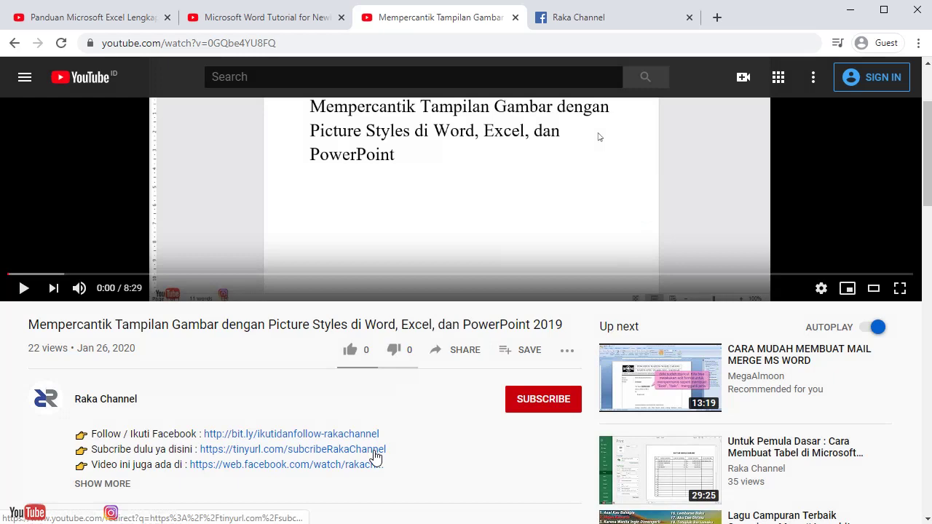
scroll(376, 457, up, 2)
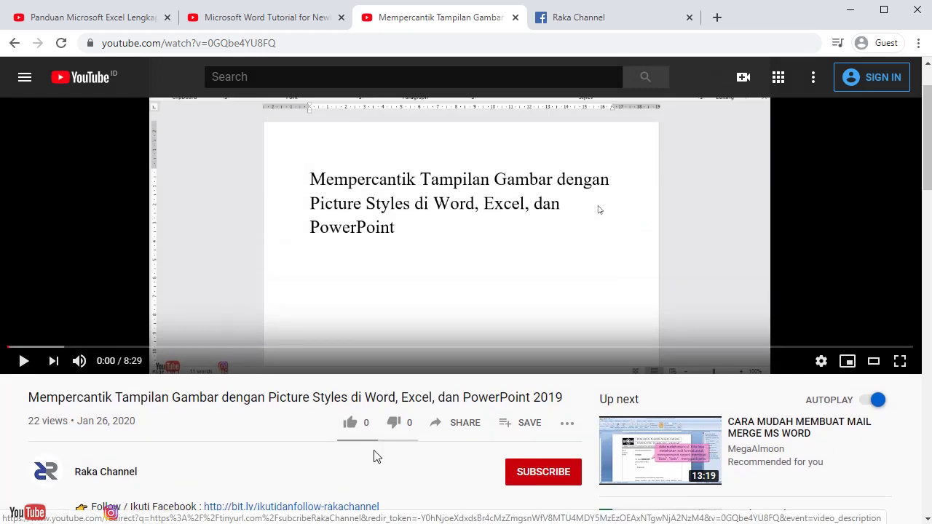
click(569, 25)
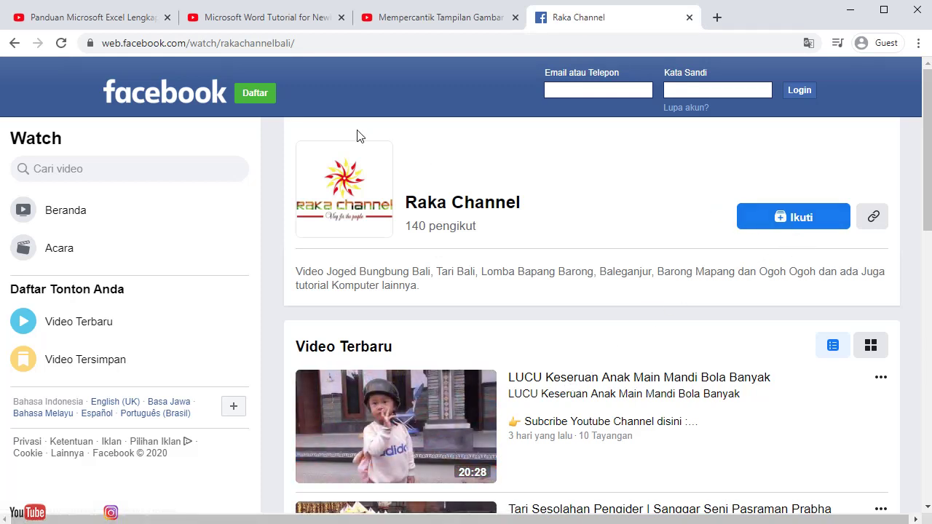
- Look through the videos in the YouTube playlist Panduan Microsoft Excel Lengkap
click(120, 22)
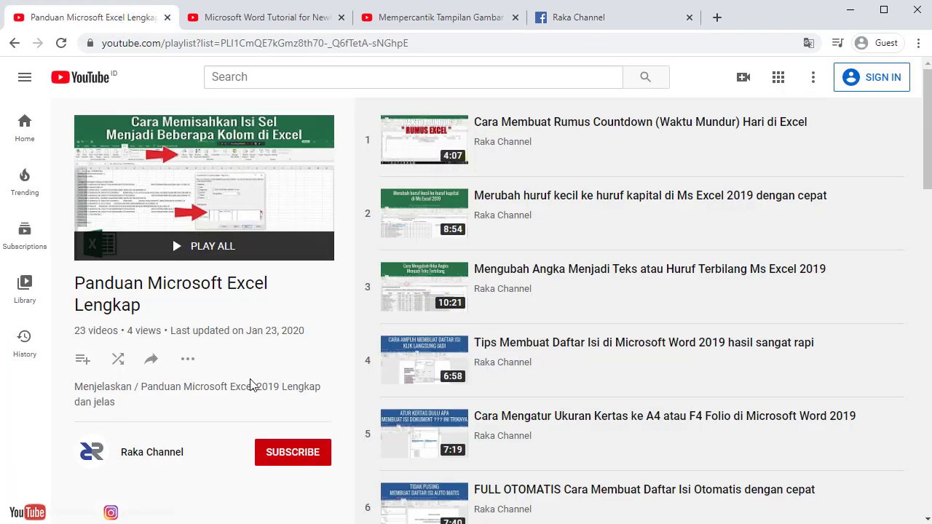
scroll(249, 386, down, 4)
scroll(249, 385, up, 4)
scroll(438, 393, down, 6)
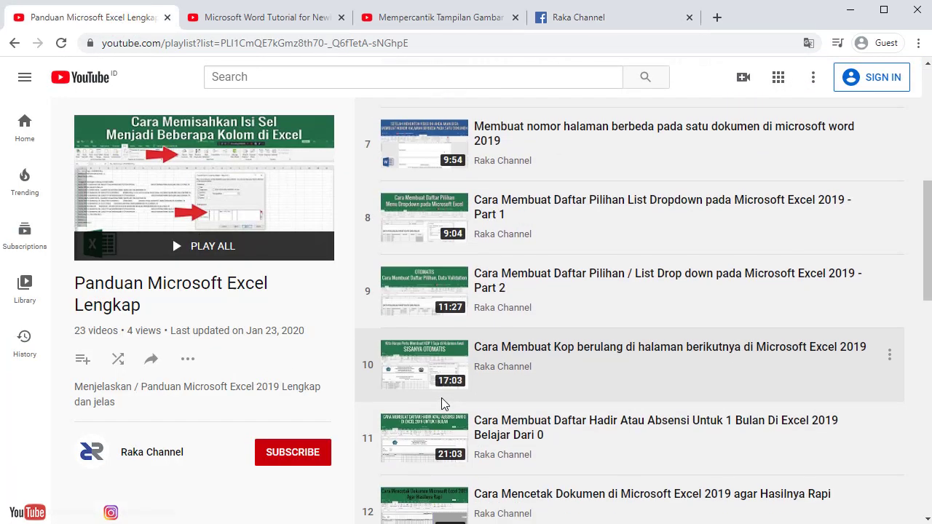
scroll(441, 401, up, 6)
scroll(526, 342, down, 13)
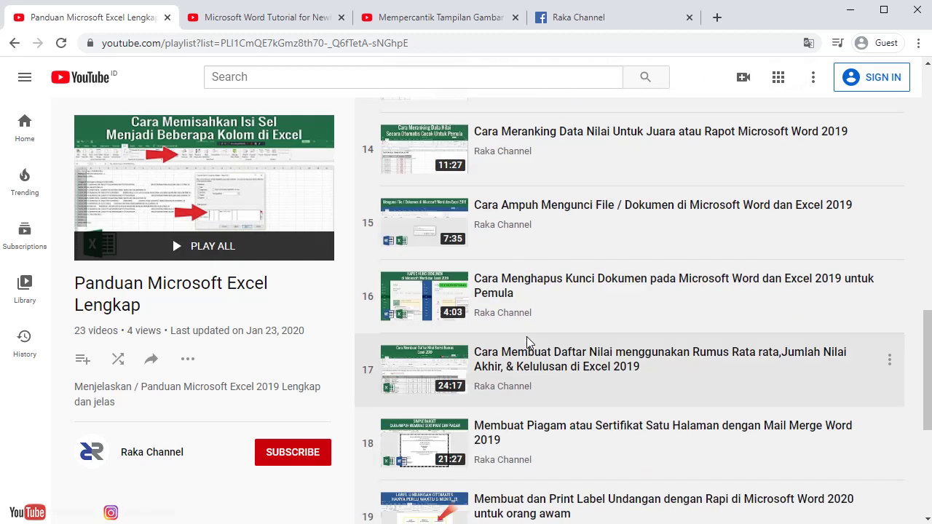
scroll(526, 339, up, 6)
scroll(523, 344, up, 6)
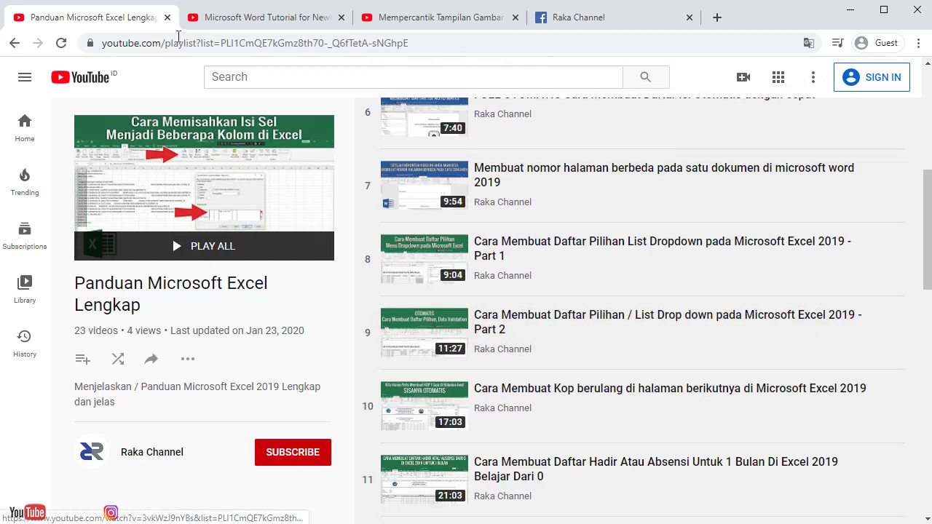
- Look through the Microsoft Word Tutorial for Newbie playlist, and open and close its share options
click(236, 18)
scroll(530, 388, down, 6)
scroll(529, 388, up, 7)
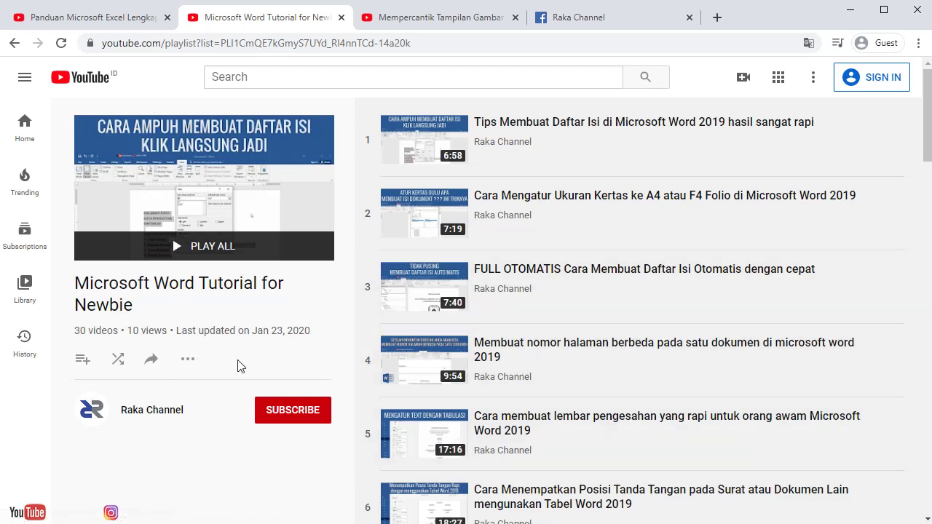
click(151, 359)
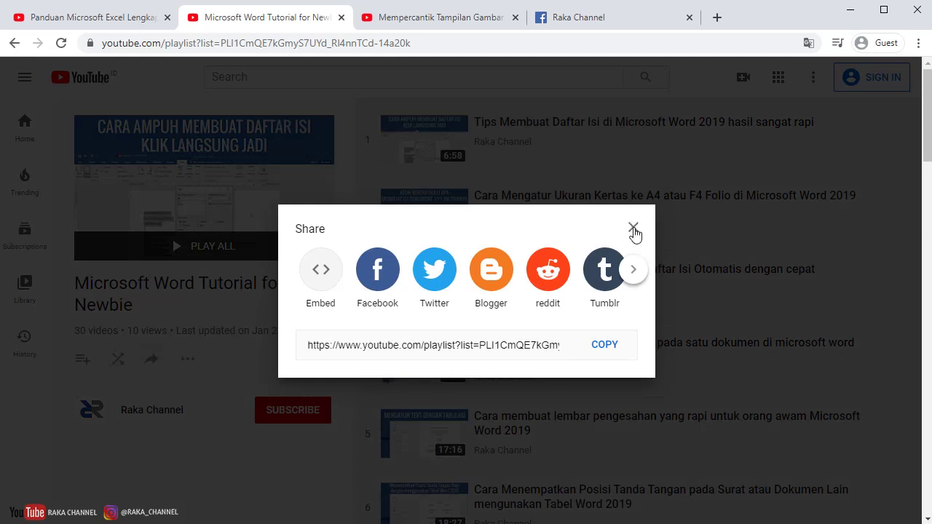
click(634, 229)
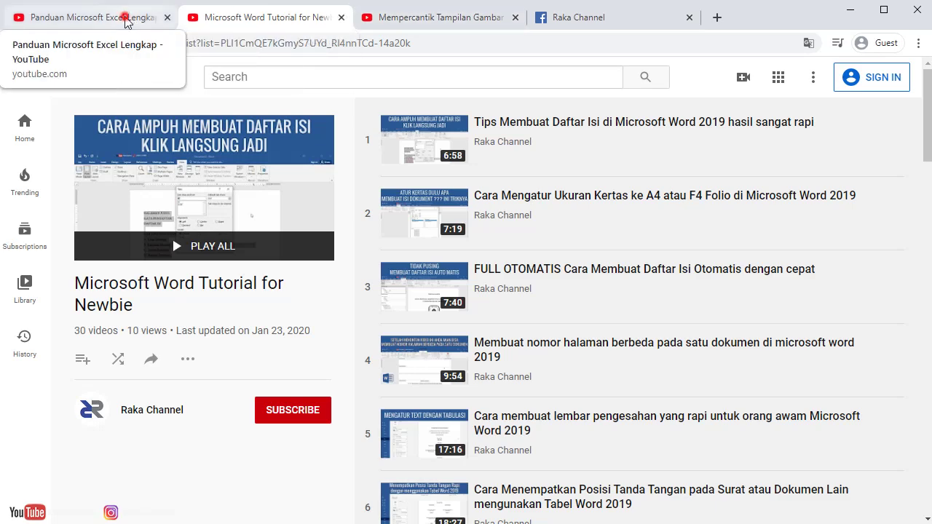
- Revisit the Excel playlist briefly and return to the Picture Styles video to view its description links
click(150, 18)
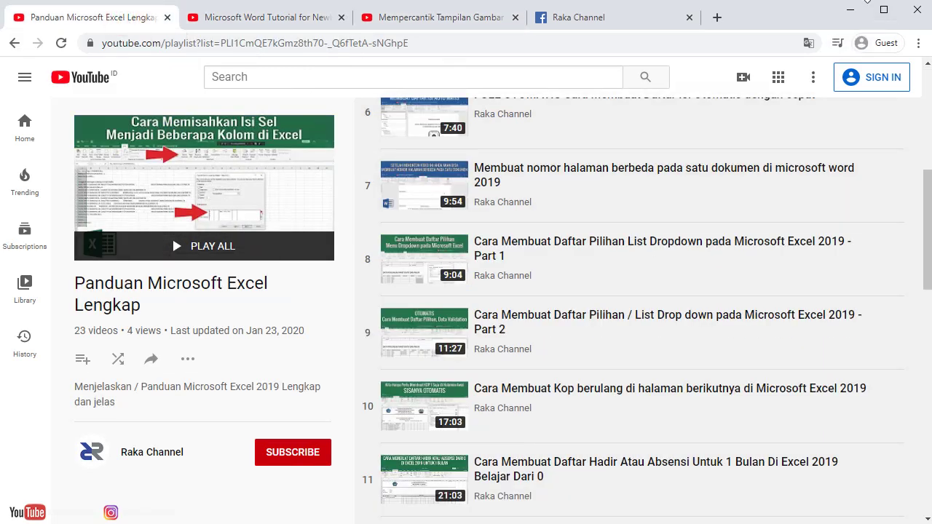
click(430, 14)
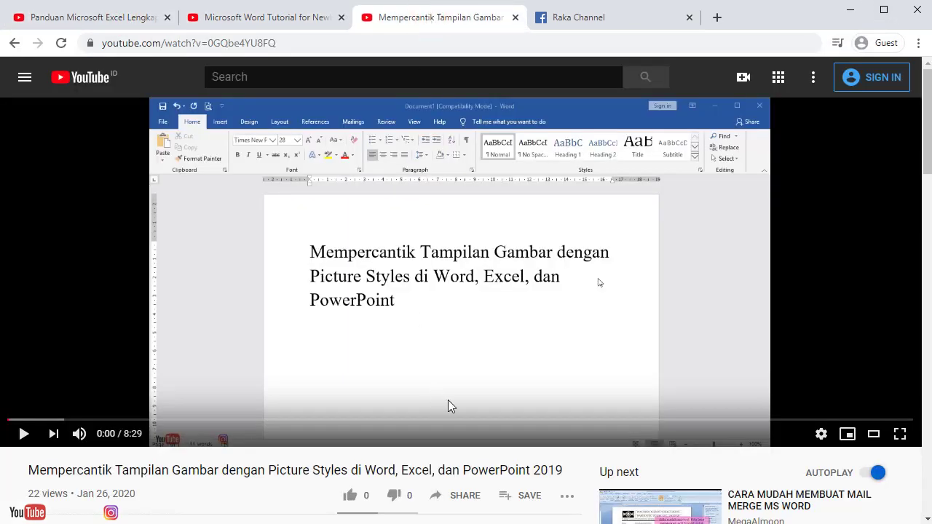
scroll(560, 421, down, 1)
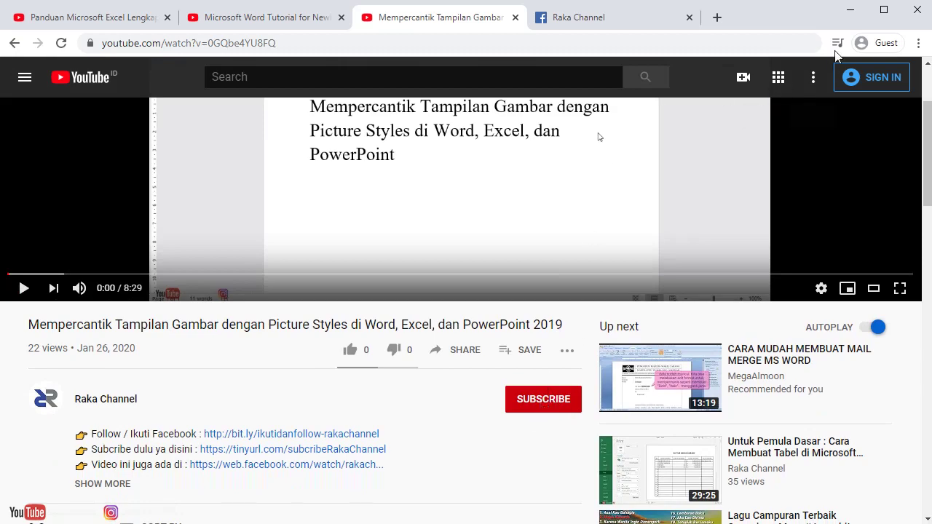